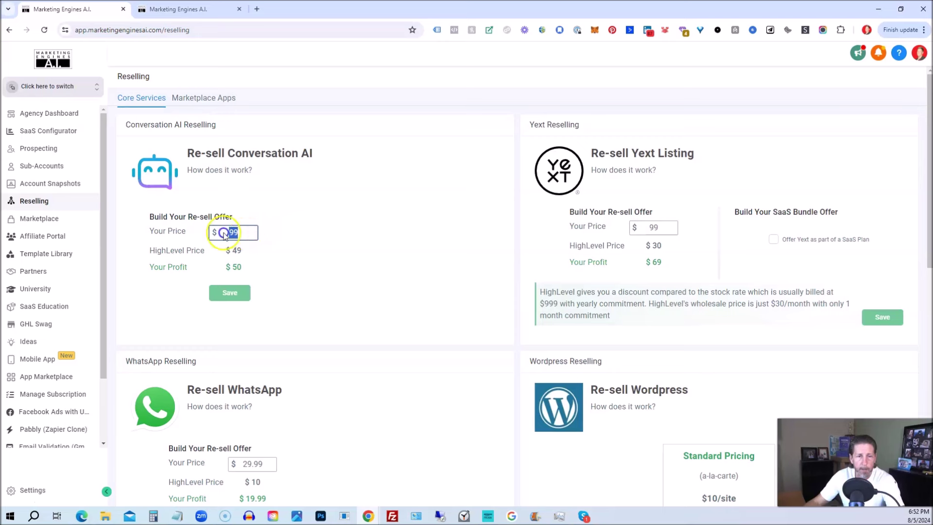
Step: Set the Conversation AI resale price to $199 and save the offer
text(99)
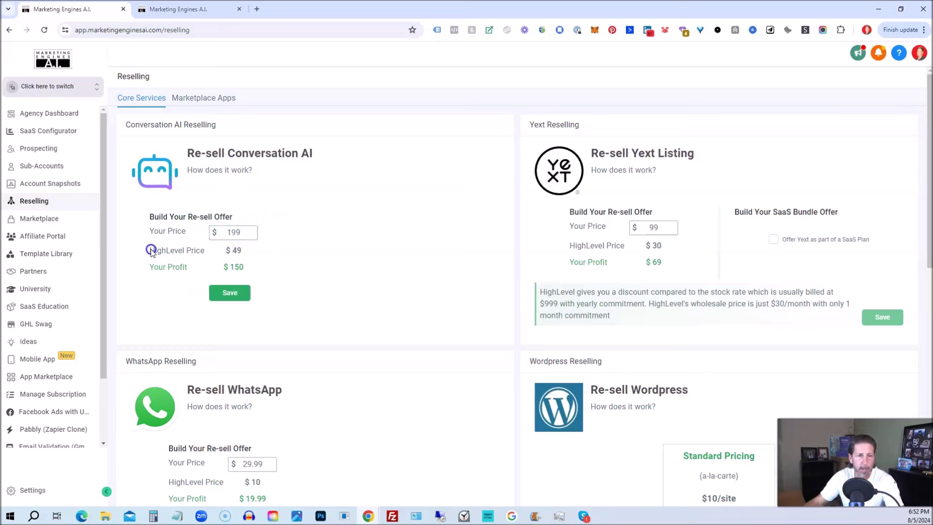
drag(151, 250, 203, 251)
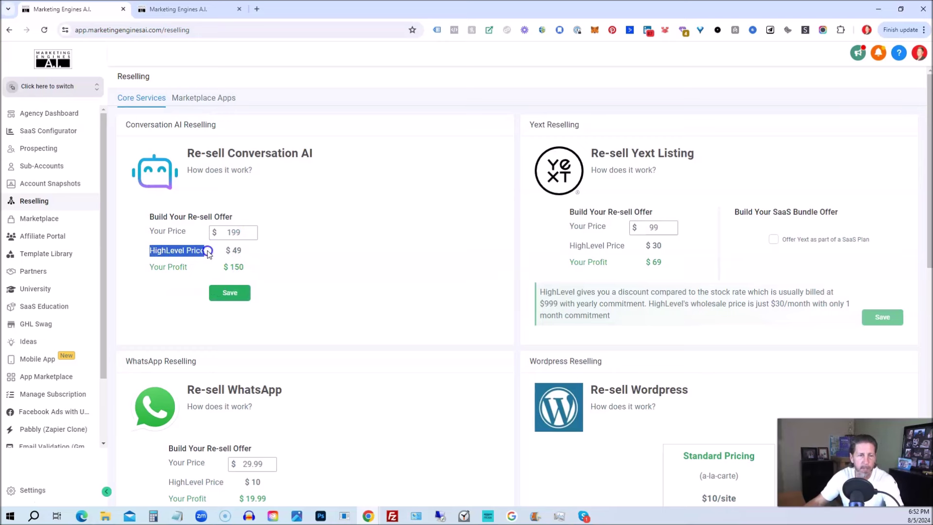
click(240, 249)
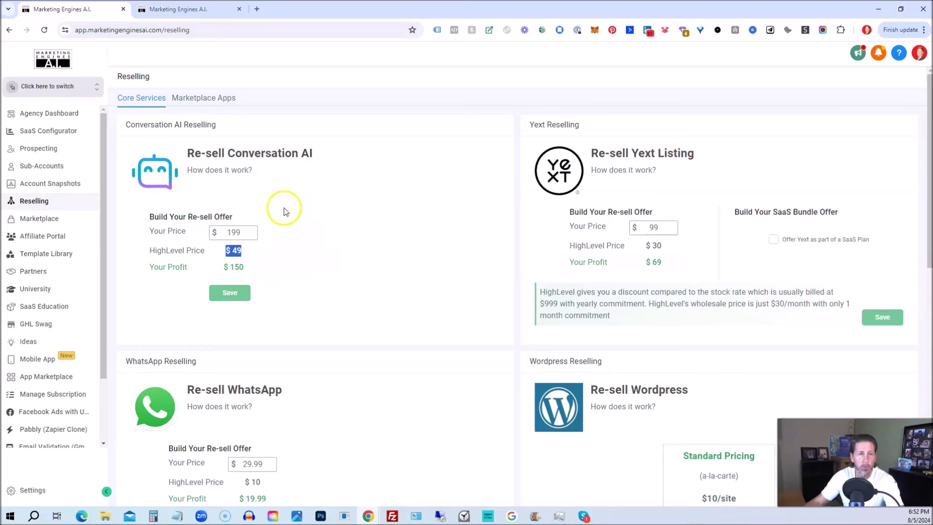
Step: Switch to the Vegas Tech Group sub-account and open its Conversation AI settings
click(168, 13)
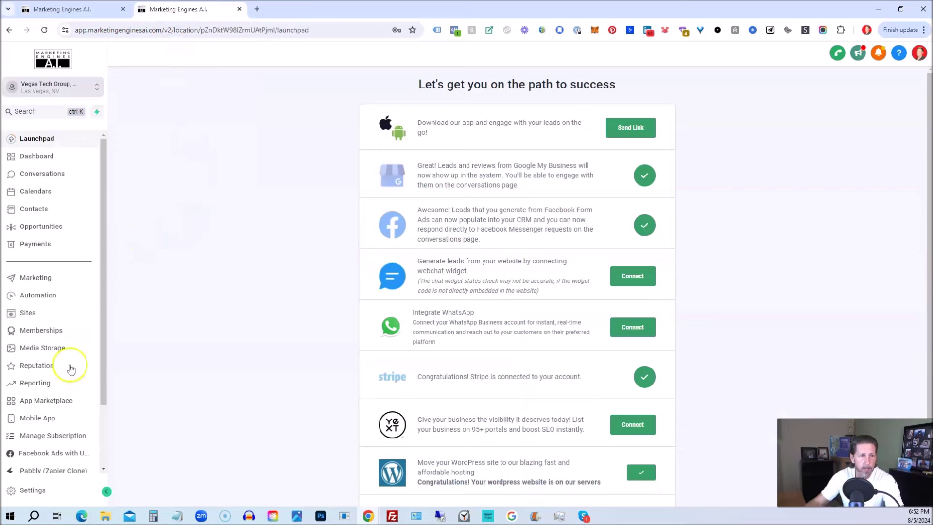
click(35, 490)
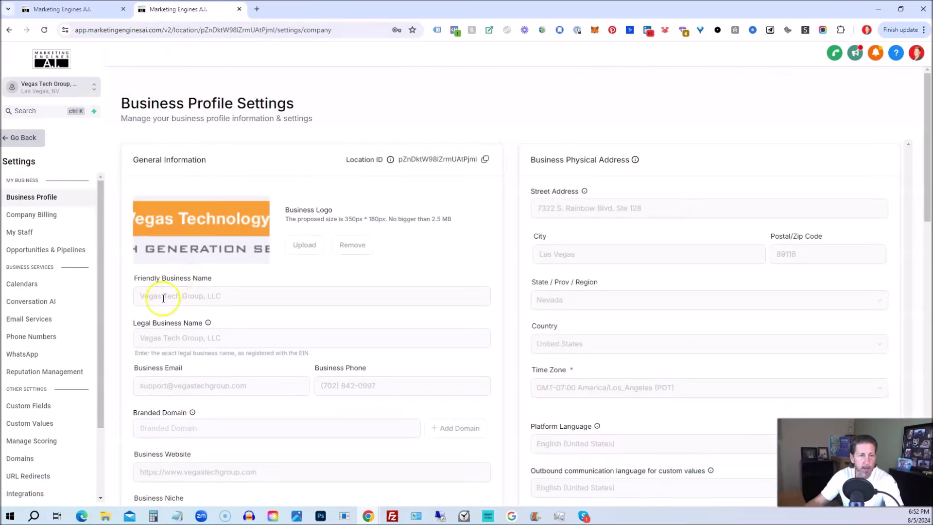
scroll(90, 388, down, 1)
scroll(90, 389, down, 3)
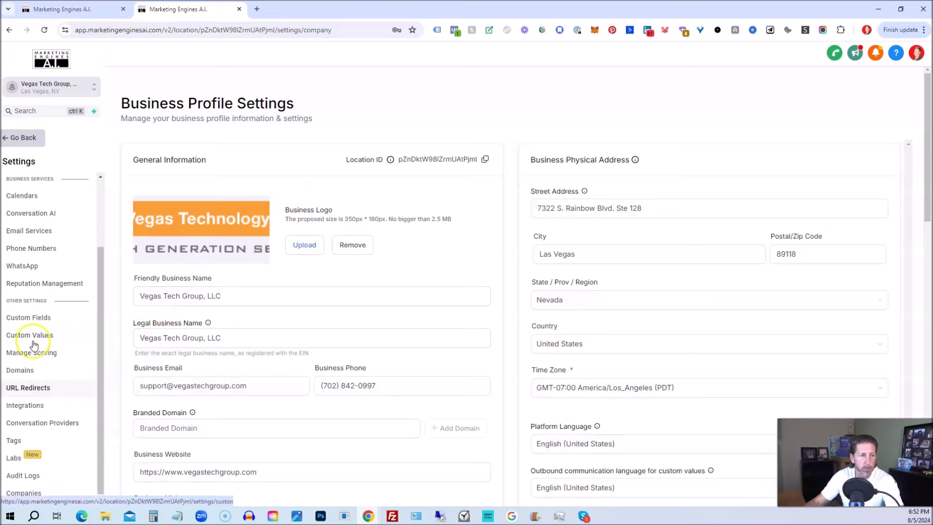
click(43, 213)
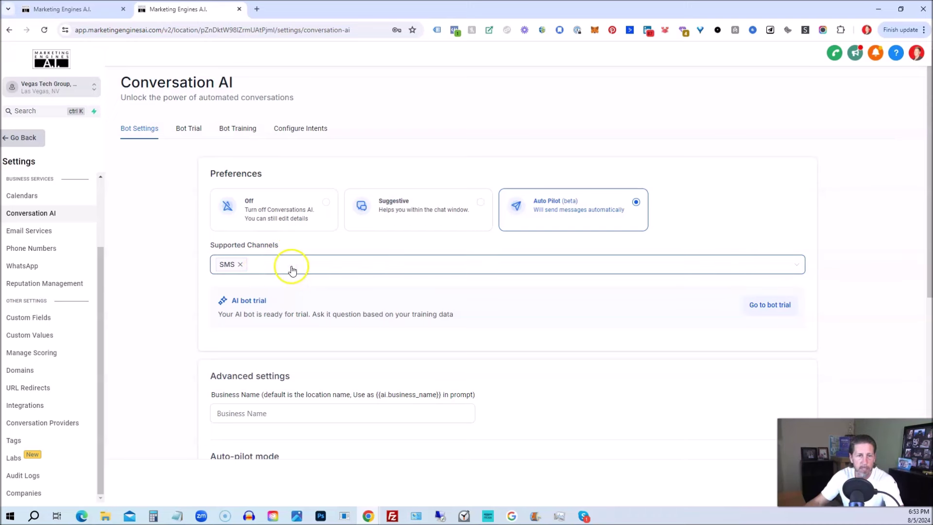
Step: Add Live Chat to the bot's supported channels alongside SMS
click(261, 266)
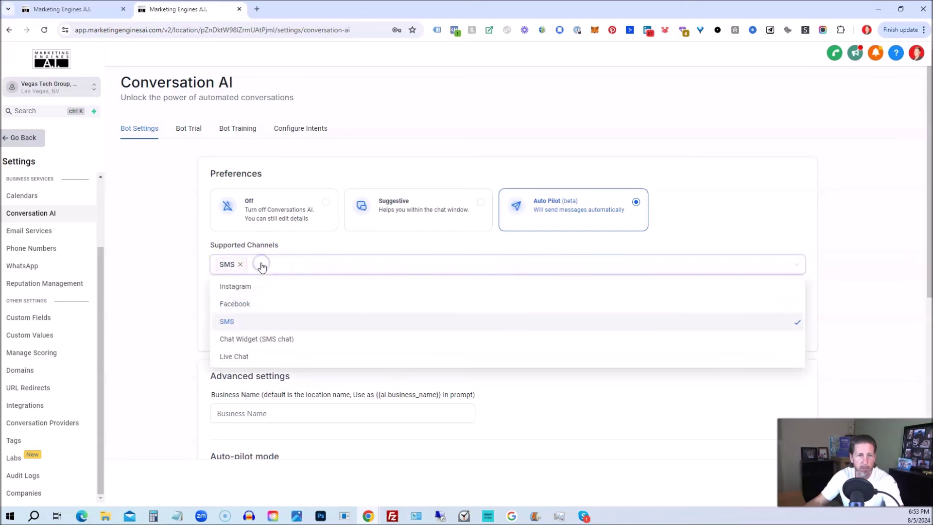
click(230, 358)
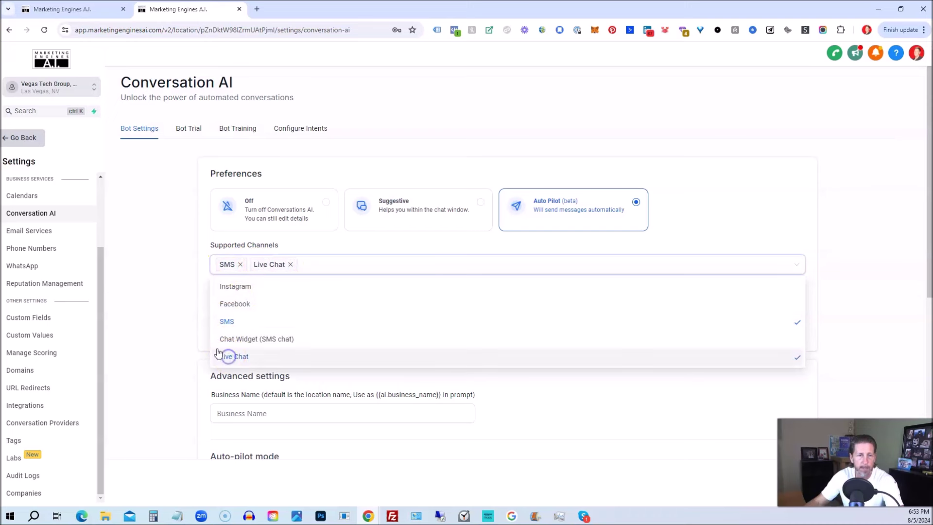
click(121, 287)
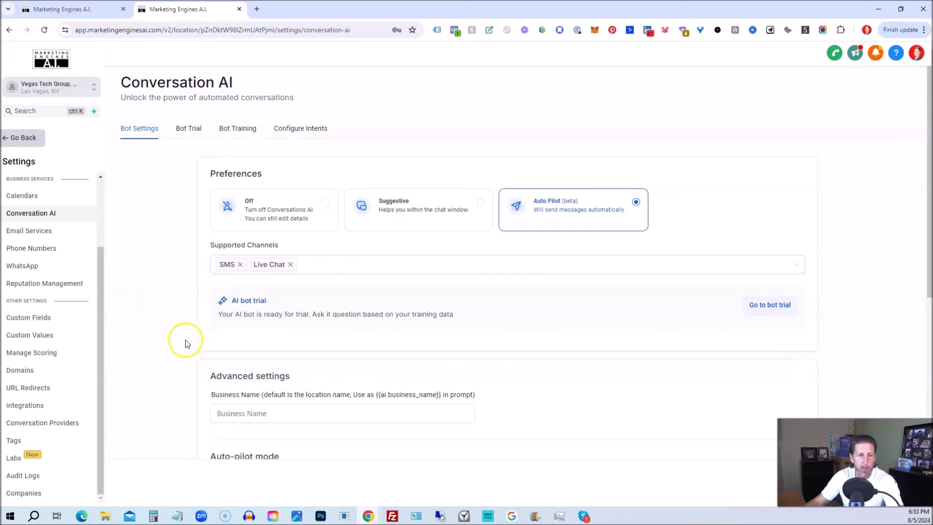
Step: Examine the bot's business name field, auto-pilot wait time, message limit, sleep setting and pricing plan
click(221, 413)
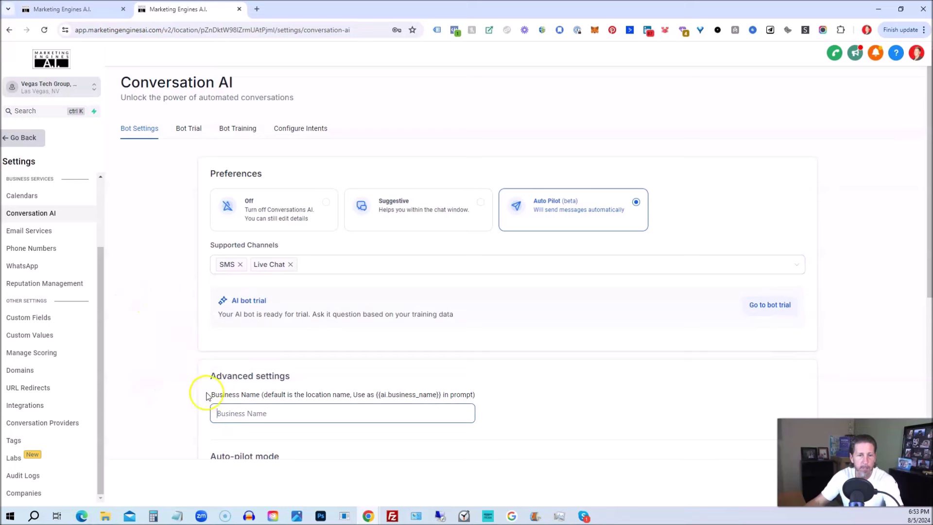
drag(264, 400, 350, 399)
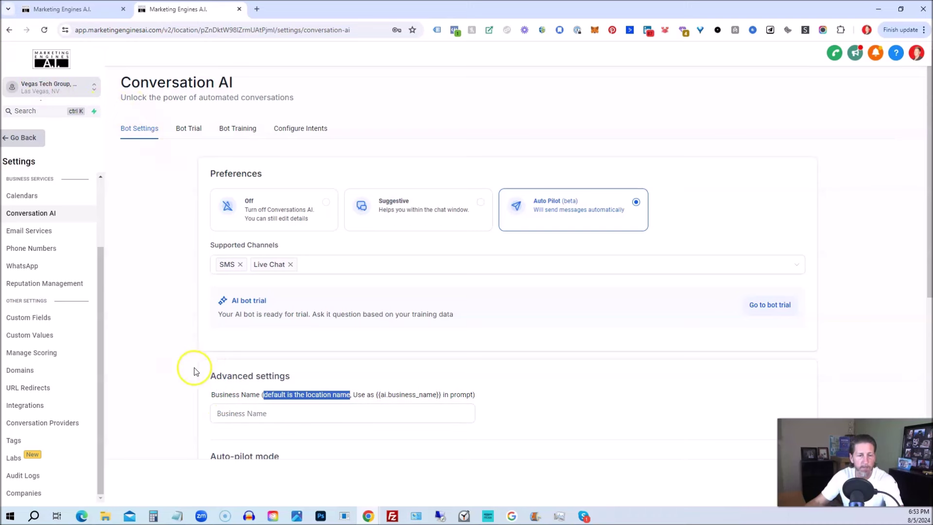
scroll(199, 363, down, 3)
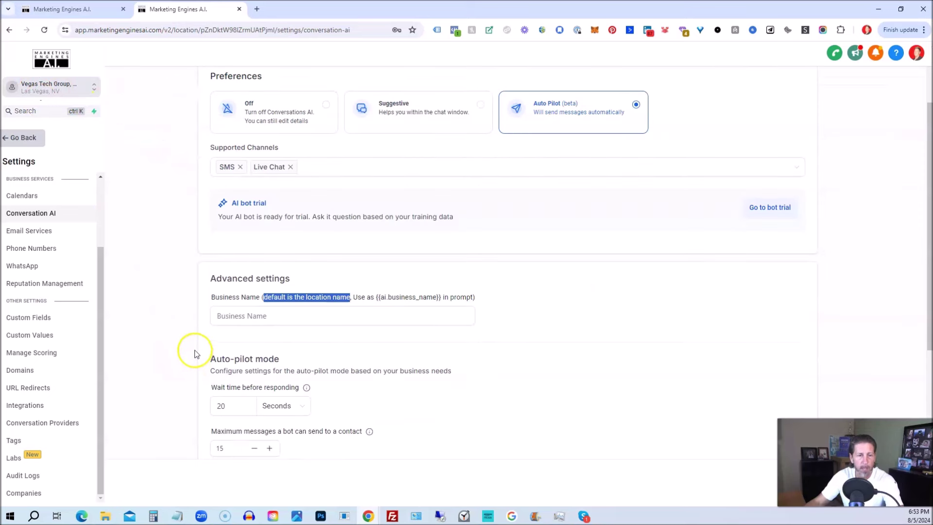
scroll(234, 313, down, 1)
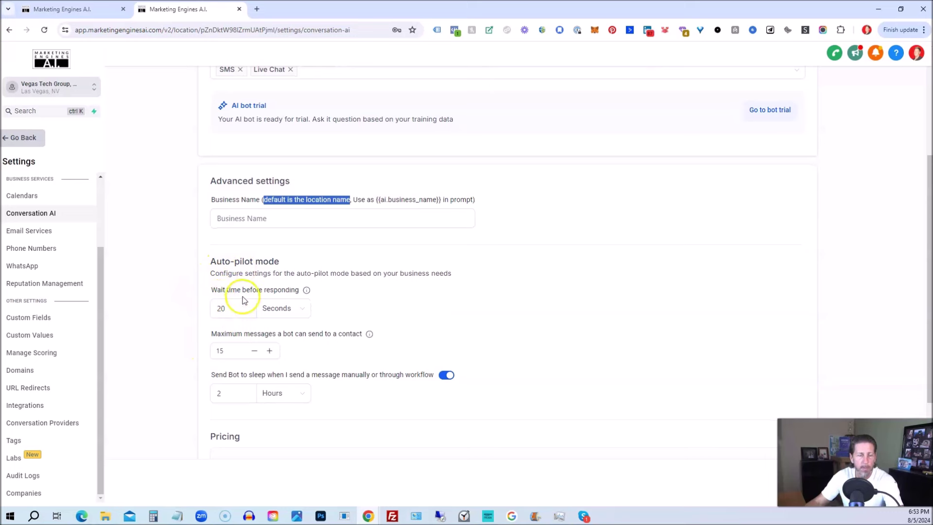
click(233, 313)
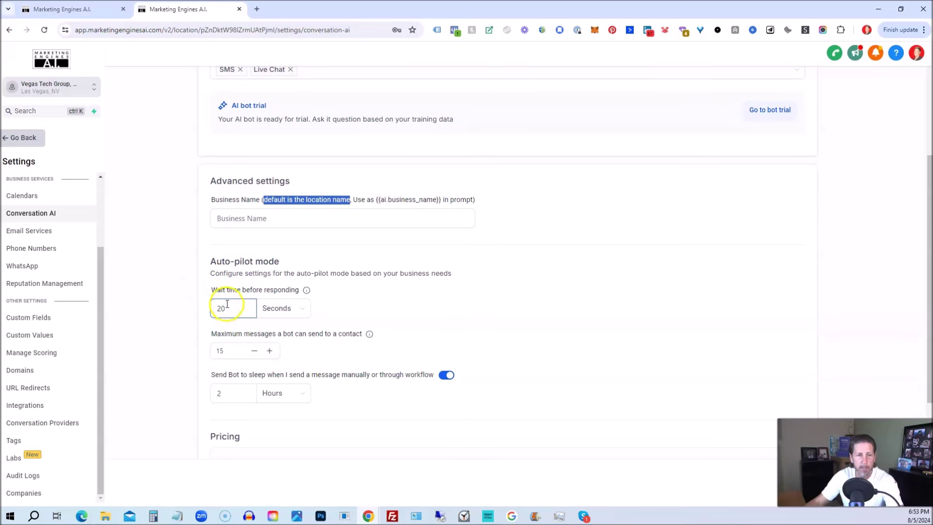
click(223, 342)
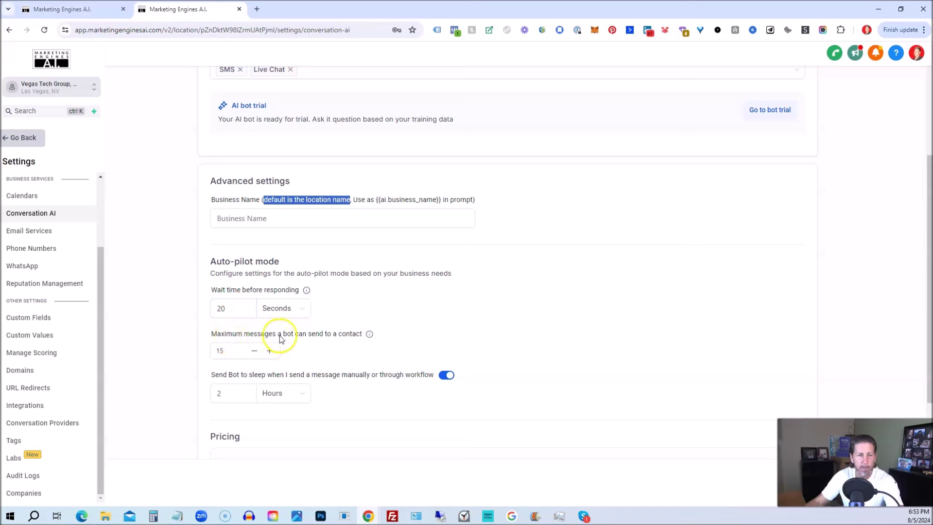
click(227, 350)
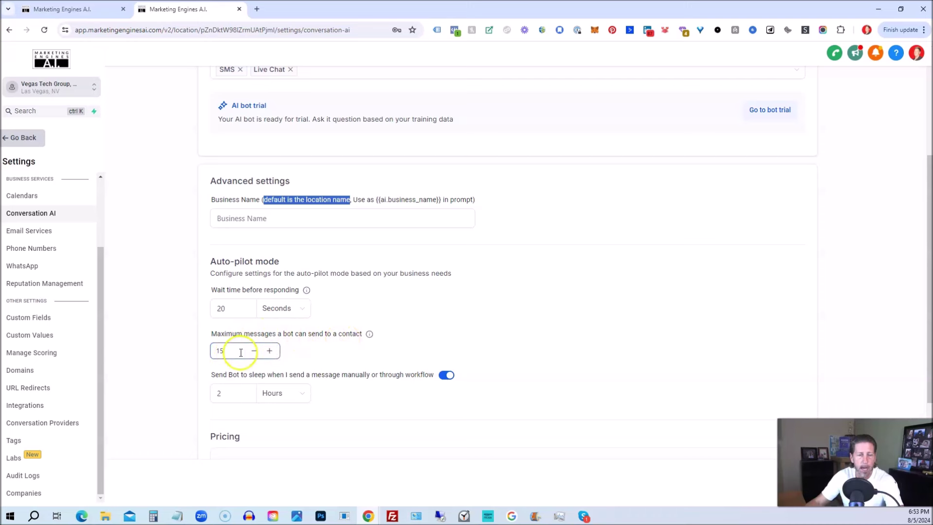
click(207, 365)
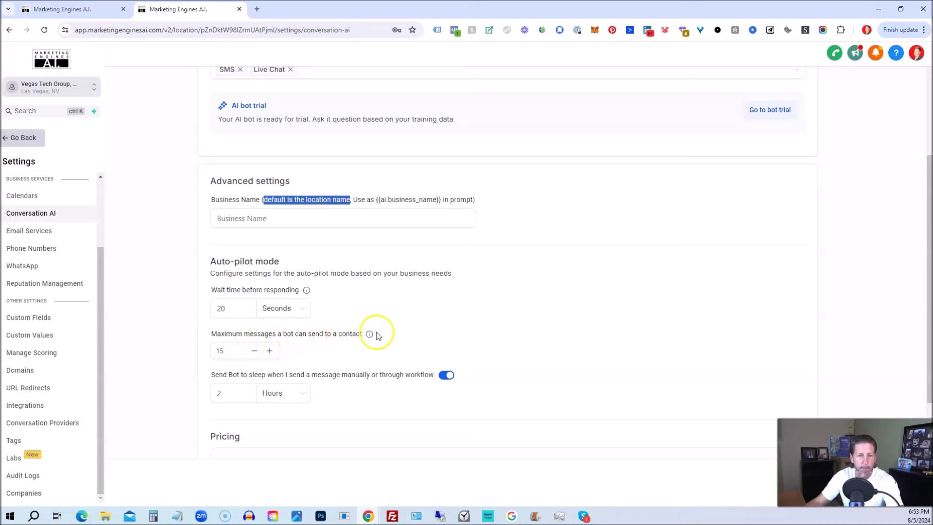
mouse_move(369, 336)
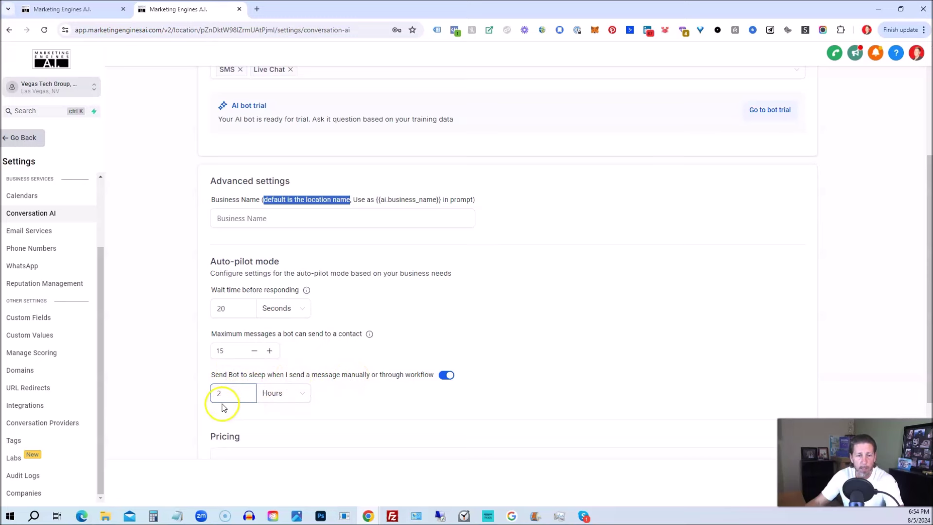
scroll(233, 418, down, 2)
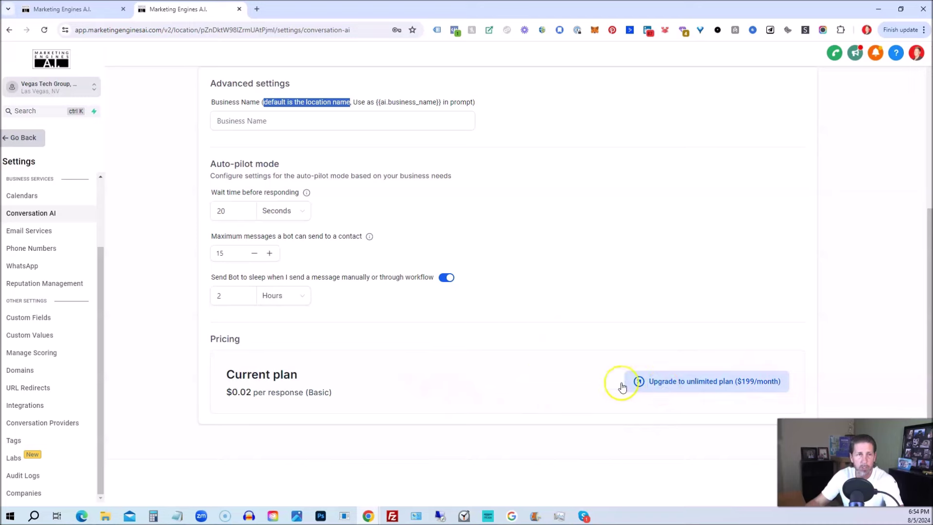
Step: Return to the agency's reselling page, set the Conversation AI resale price to $499 and save the offer
click(73, 9)
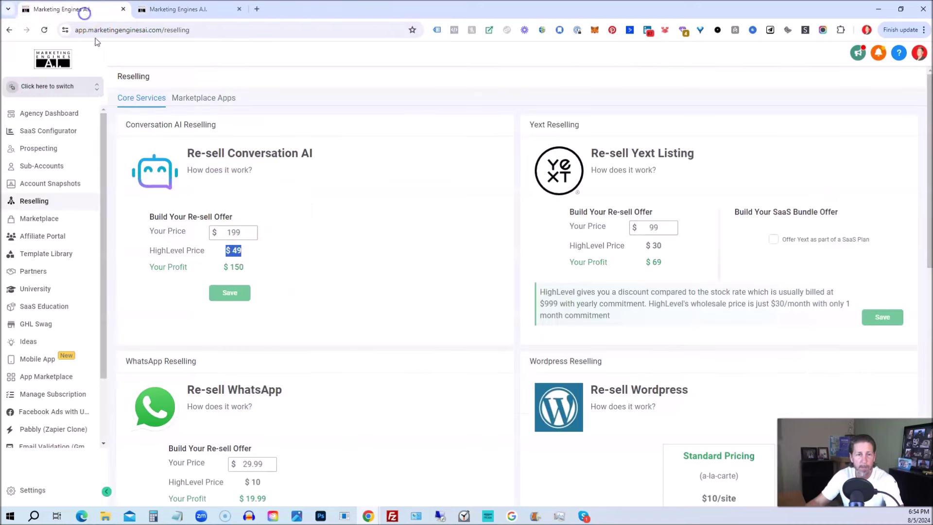
click(221, 231)
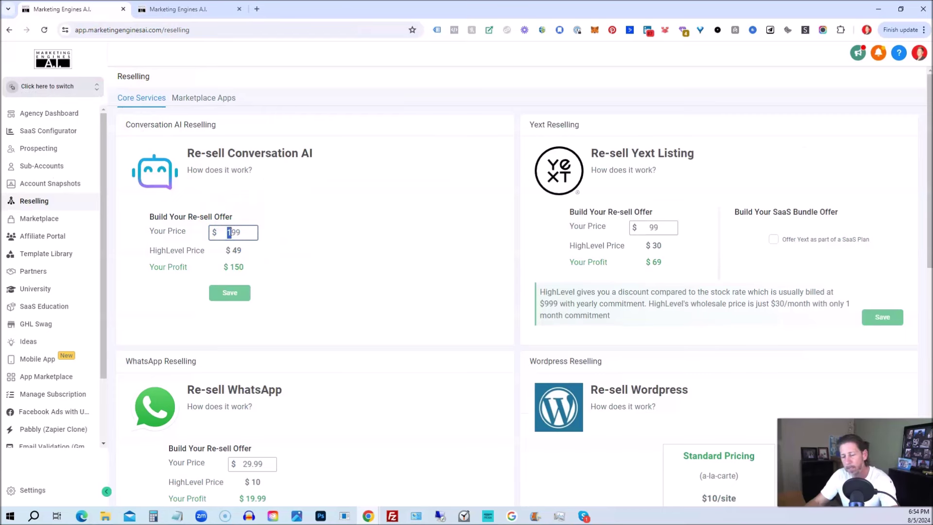
click(230, 293)
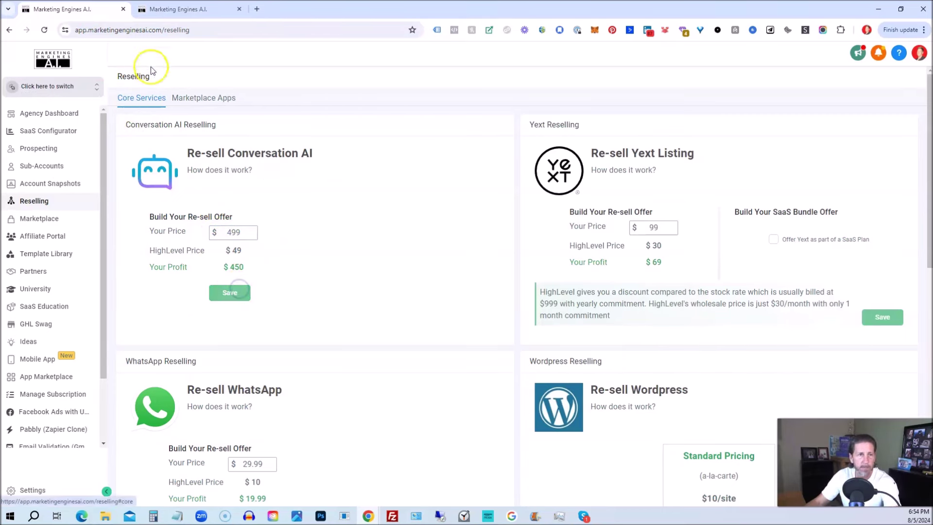
Step: Check the unlimited plan's upgrade price and the bot settings in the sub-account's Conversation AI page
click(176, 10)
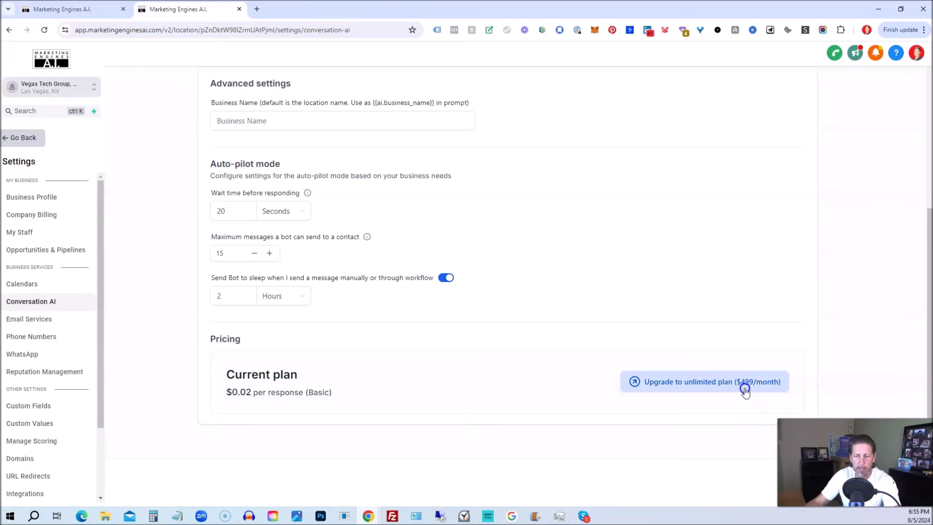
scroll(552, 384, up, 6)
scroll(534, 316, down, 5)
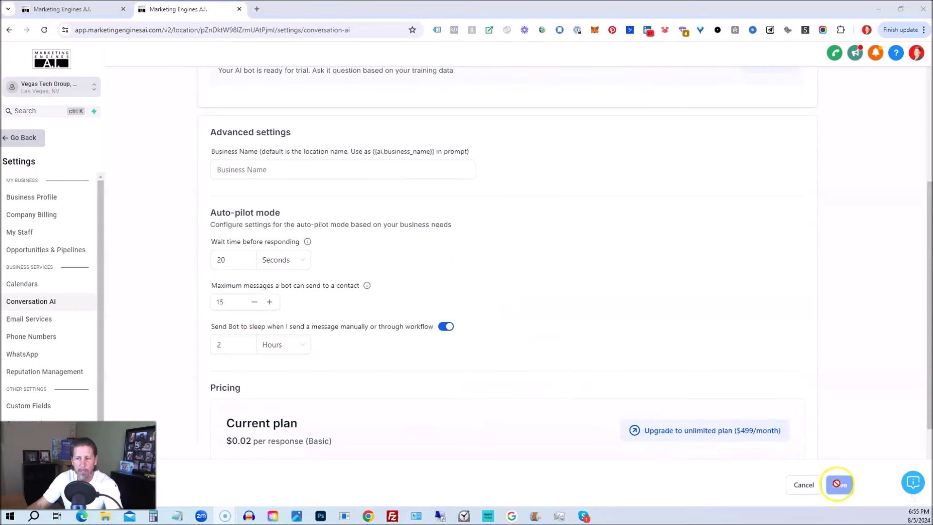
scroll(733, 414, up, 5)
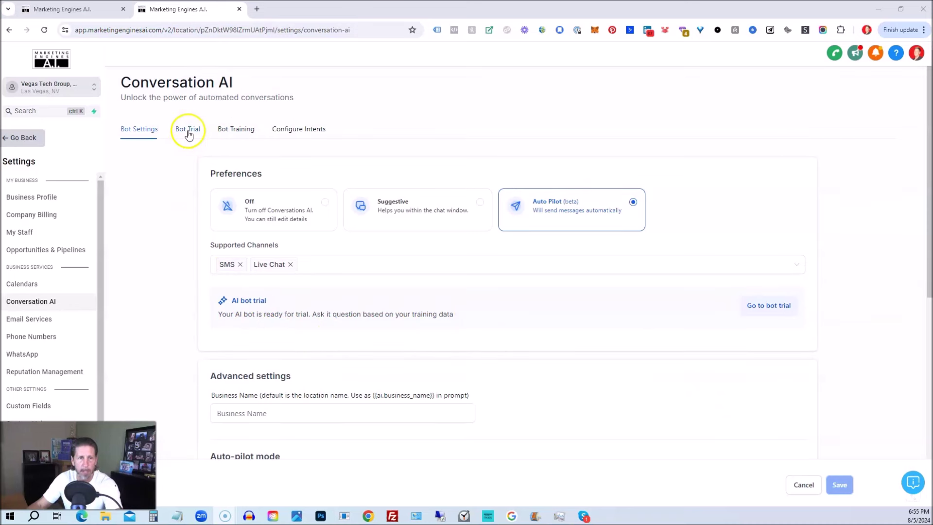
click(236, 136)
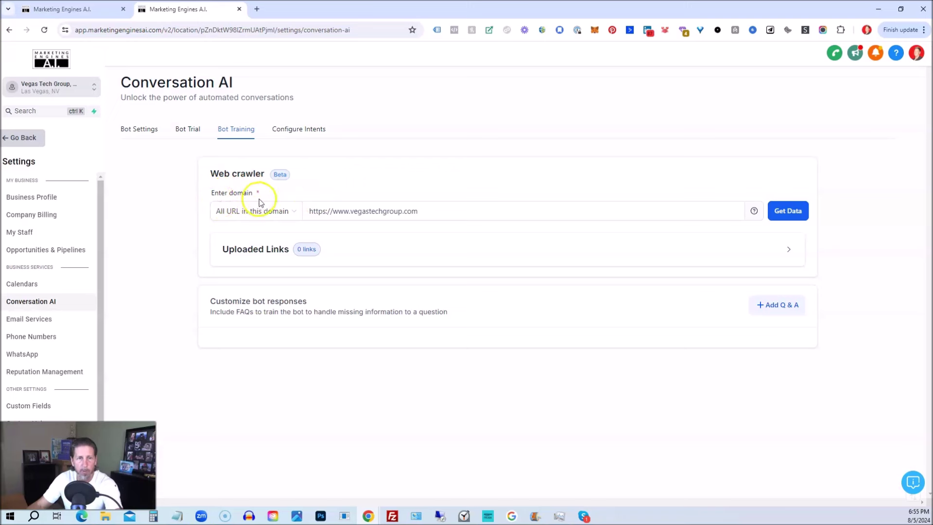
click(440, 213)
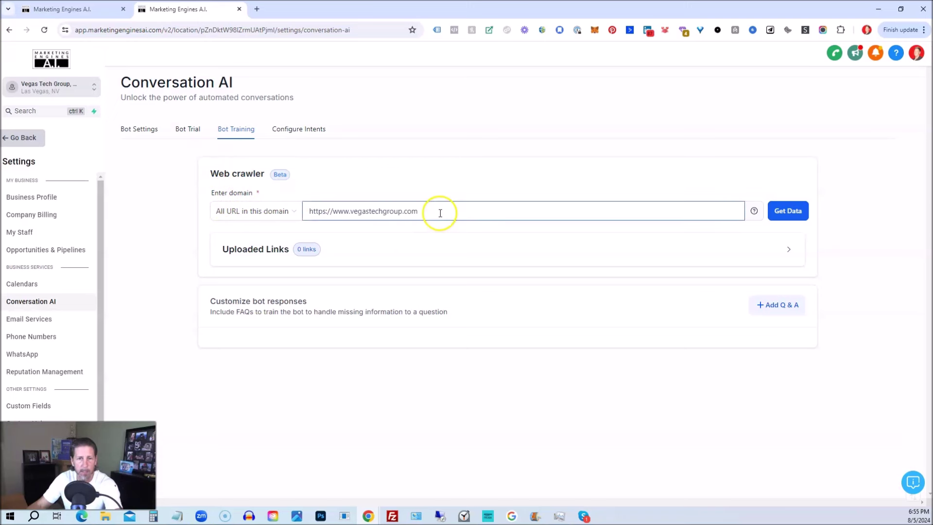
click(246, 212)
click(234, 232)
click(239, 211)
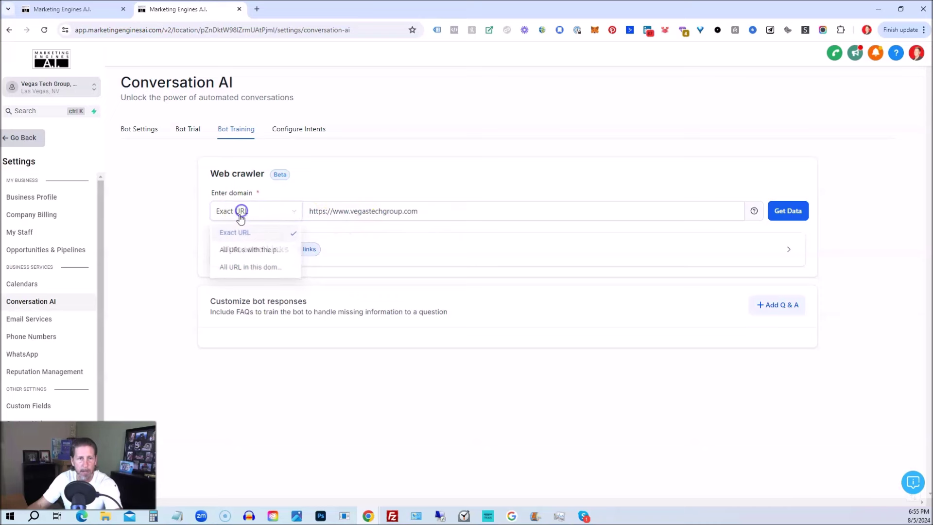
click(235, 248)
click(241, 214)
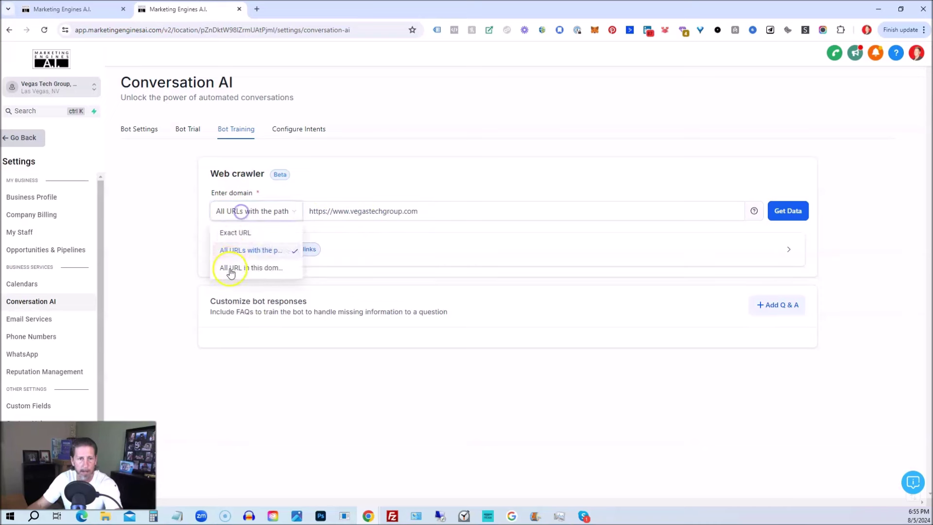
click(229, 266)
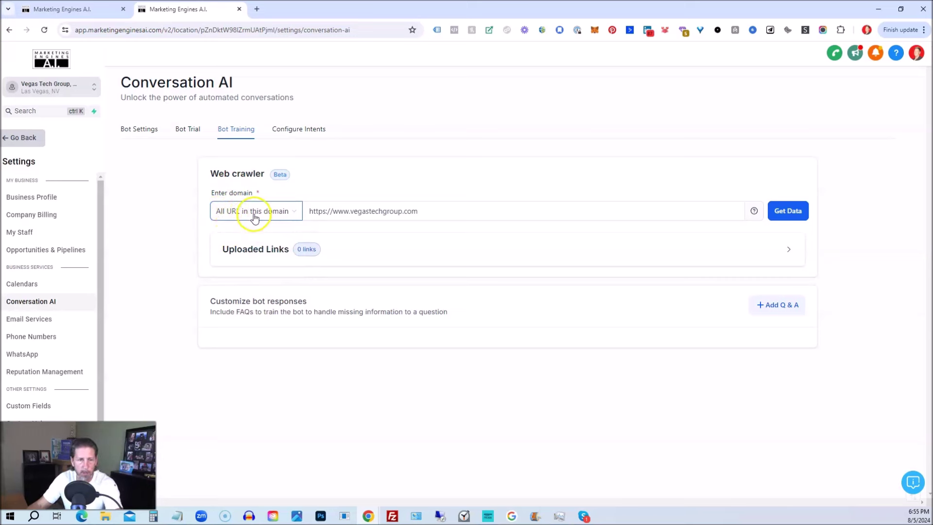
Step: Fetch the website's pages with the web crawler and open the full list of pages available for training
click(782, 214)
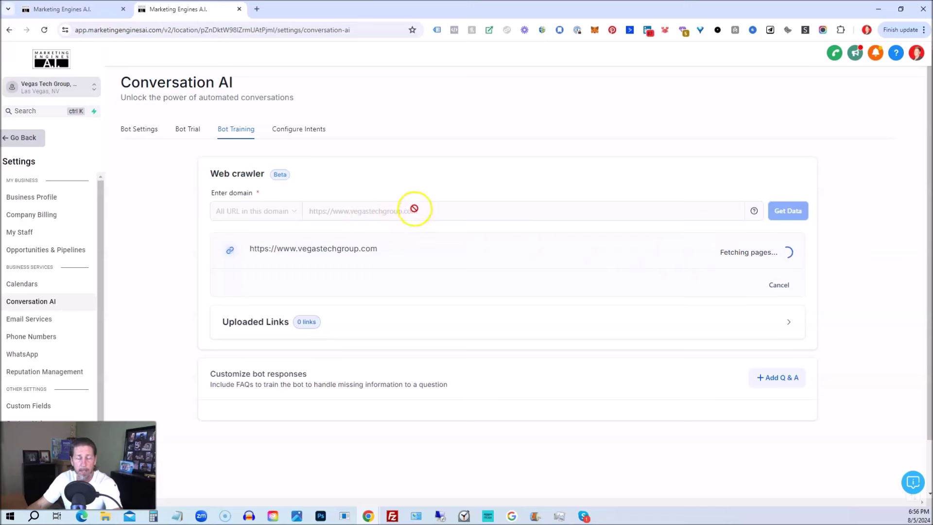
click(468, 215)
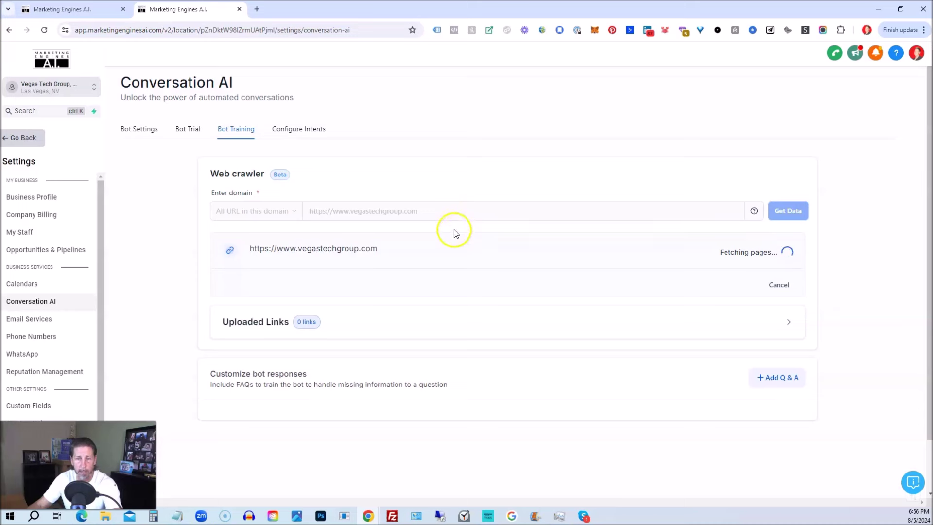
click(769, 287)
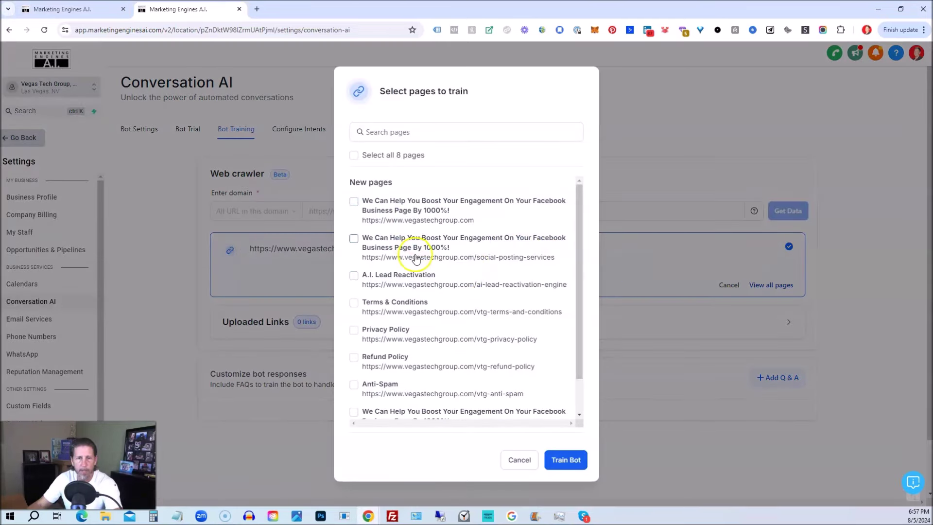
scroll(415, 265, down, 1)
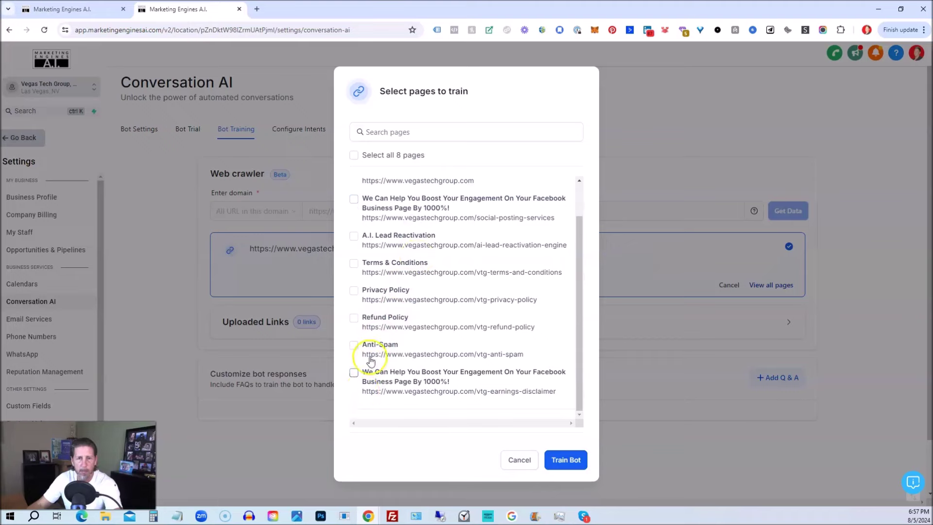
Step: Select all 8 fetched pages, train the bot on them and check the training status in the uploaded links list
click(354, 156)
scroll(395, 243, up, 1)
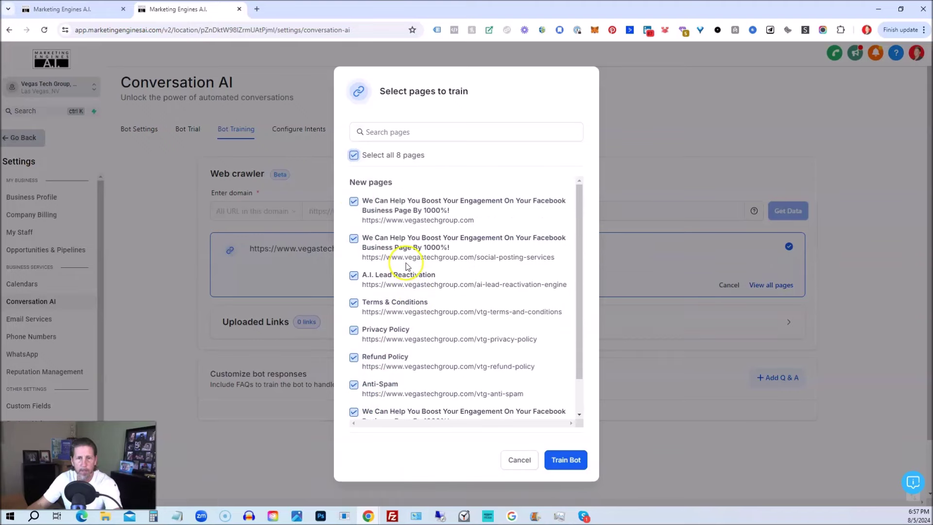
click(556, 460)
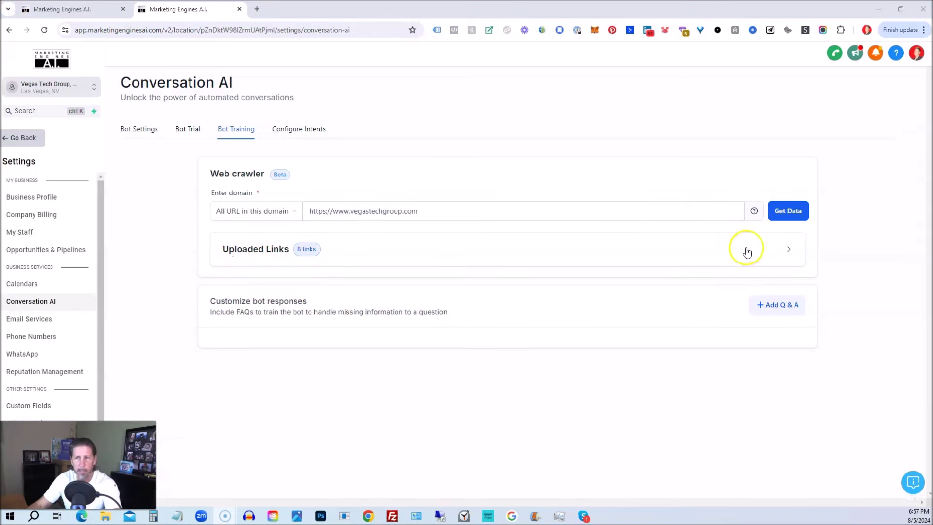
click(787, 250)
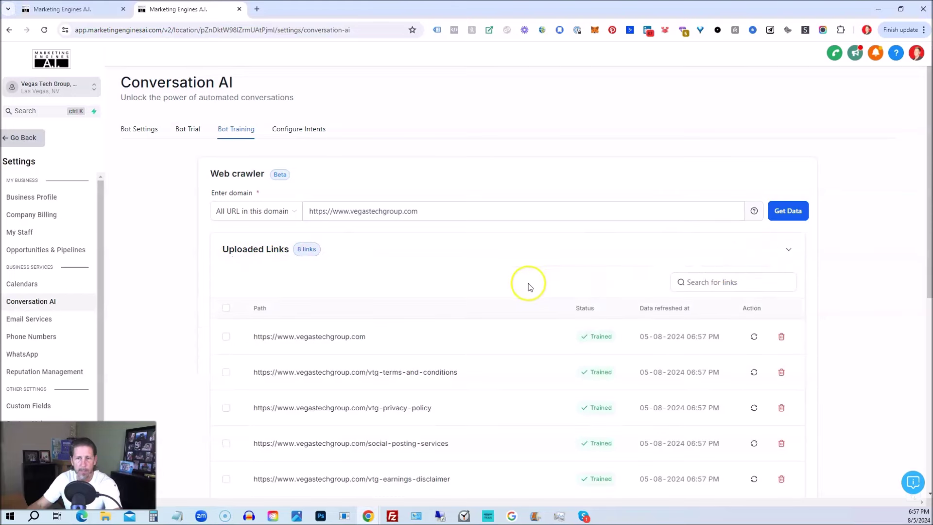
scroll(517, 287, down, 4)
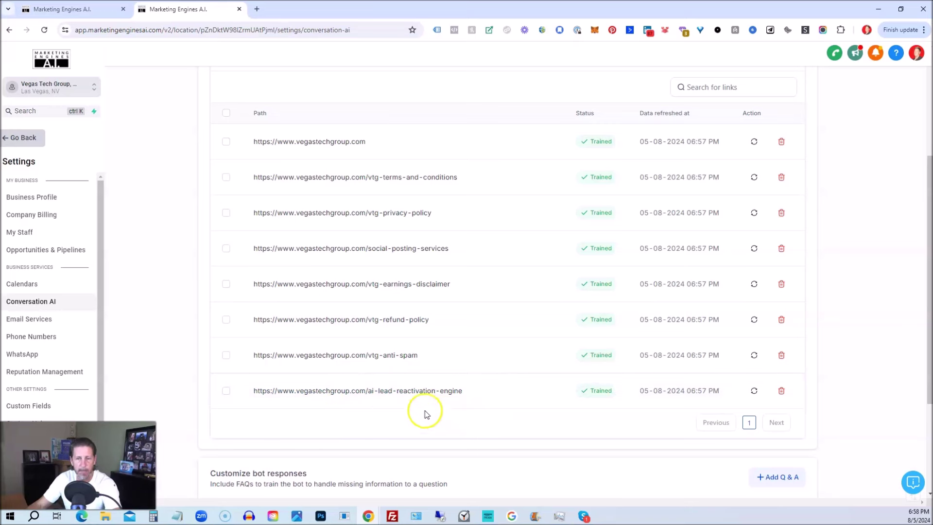
scroll(505, 347, up, 2)
scroll(507, 348, up, 1)
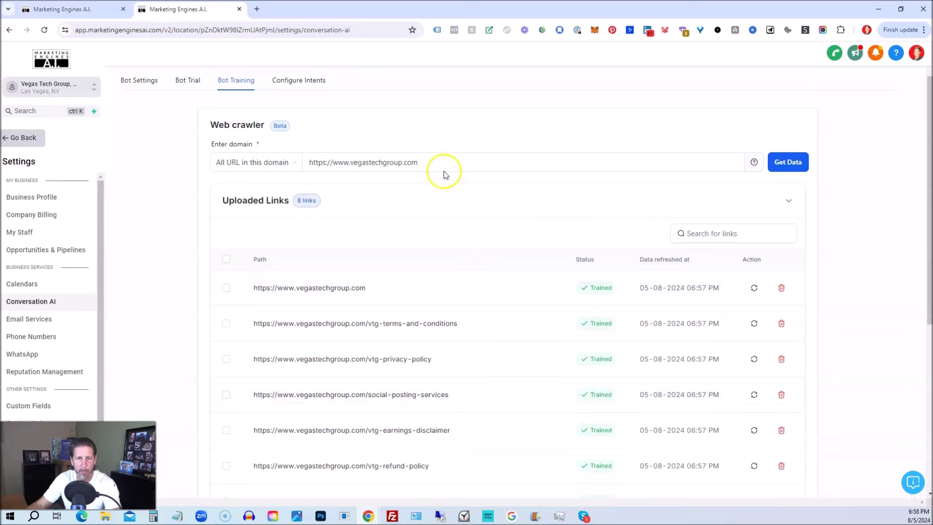
click(434, 162)
text(/)
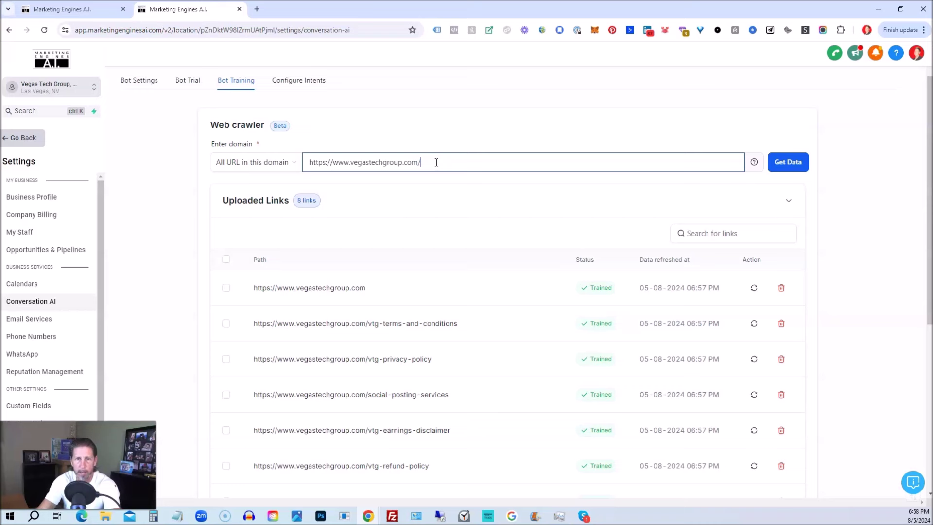
text(slug-of-the-url)
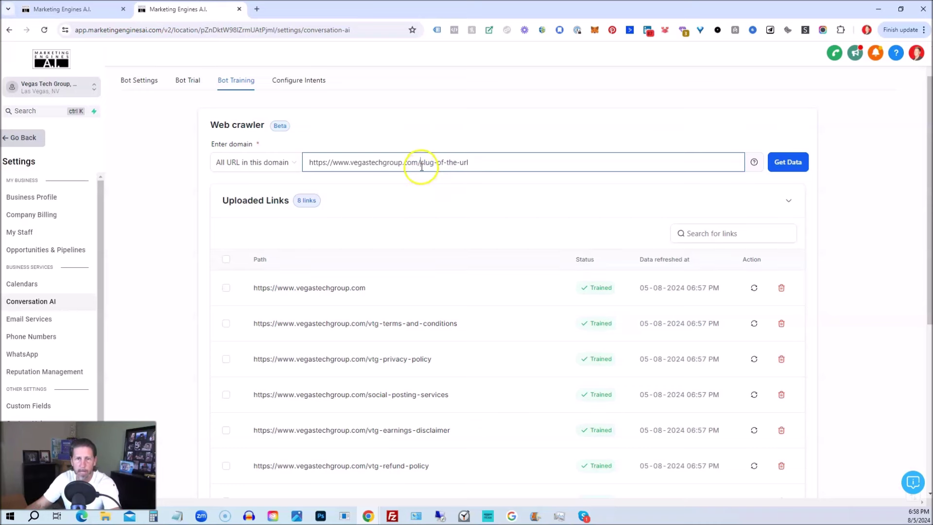
drag(421, 162, 480, 169)
Step: Add a blank question-and-answer entry to the customized bot responses
scroll(441, 290, down, 5)
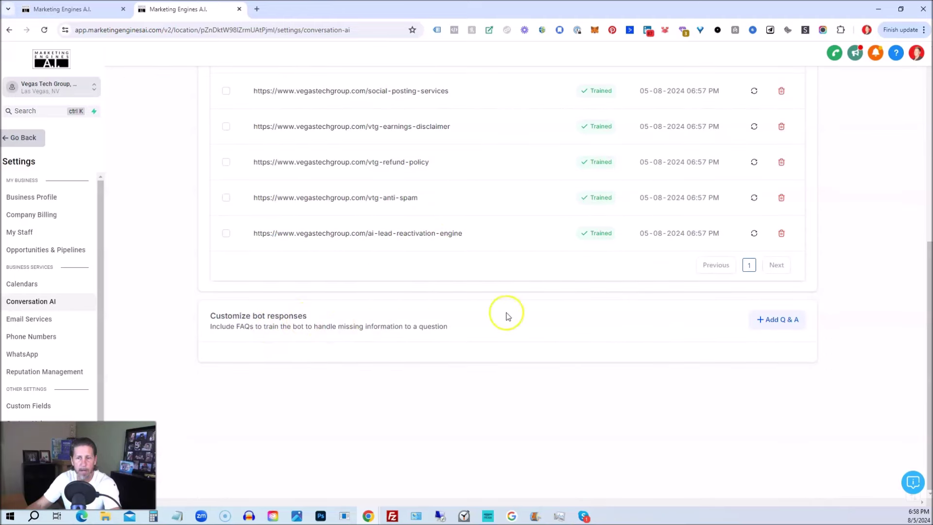
click(775, 326)
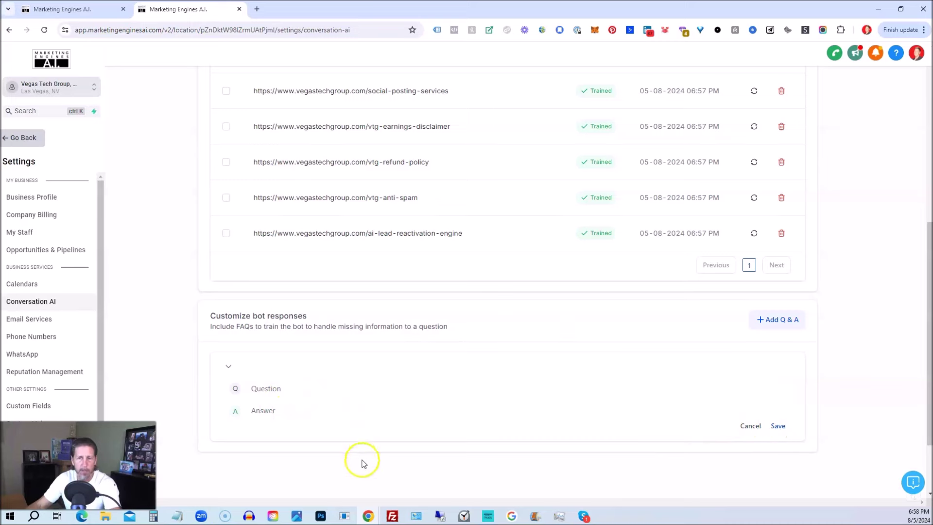
scroll(397, 346, up, 2)
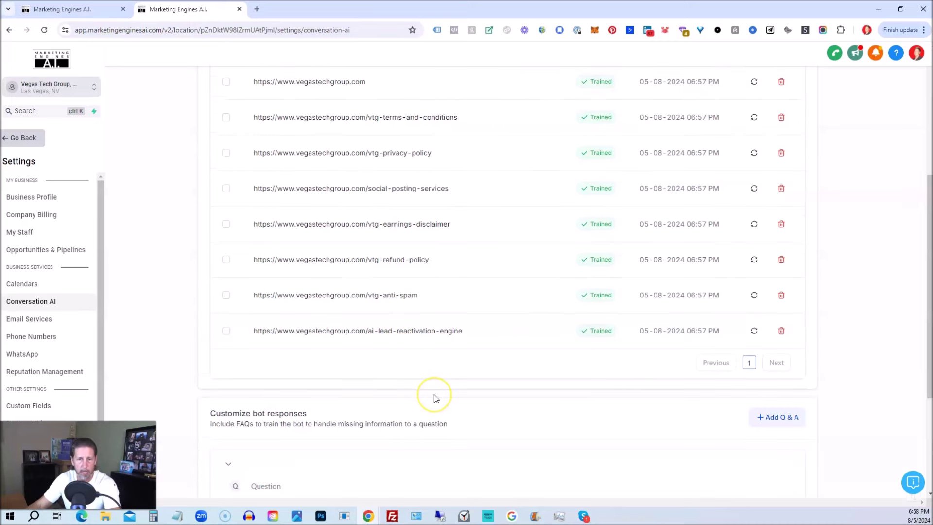
scroll(433, 391, up, 5)
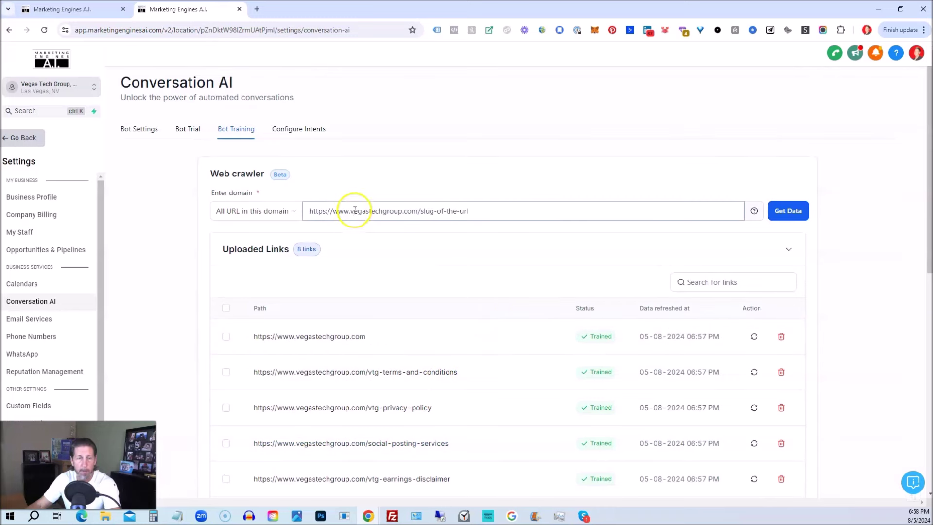
Step: Enable the Appointment Booking intent for the Vegas Tech Group calendar and save the intent settings
click(307, 130)
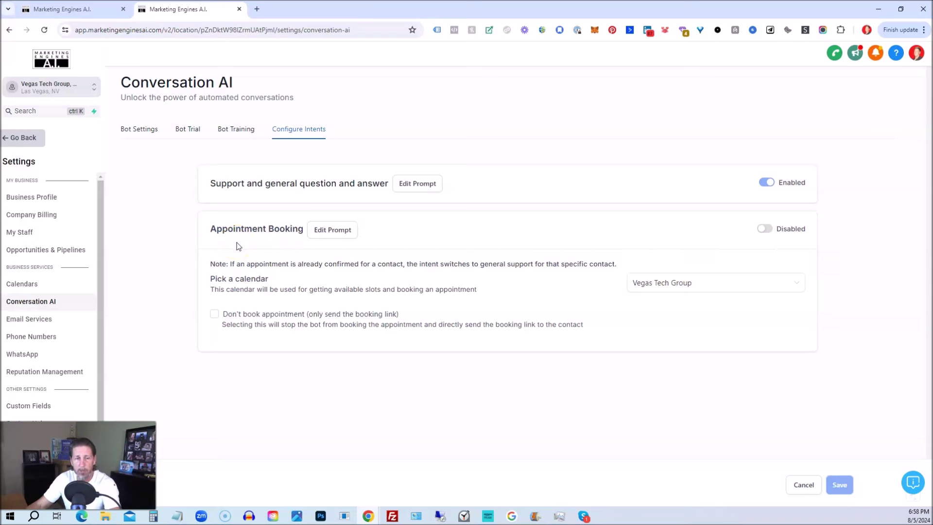
click(240, 240)
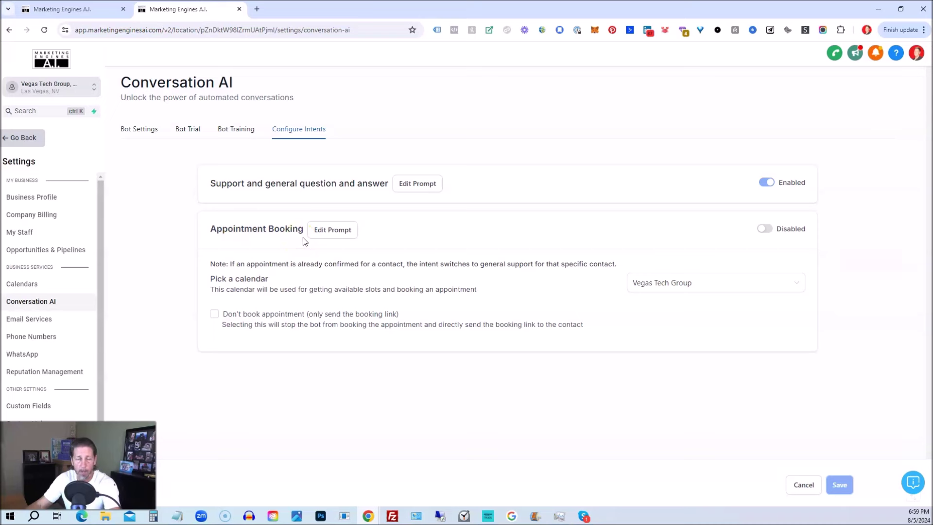
click(762, 232)
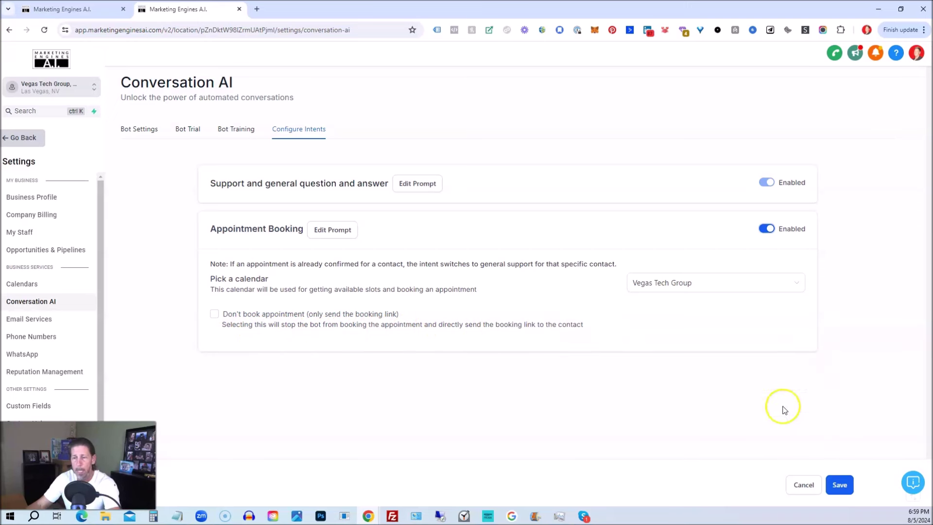
click(848, 488)
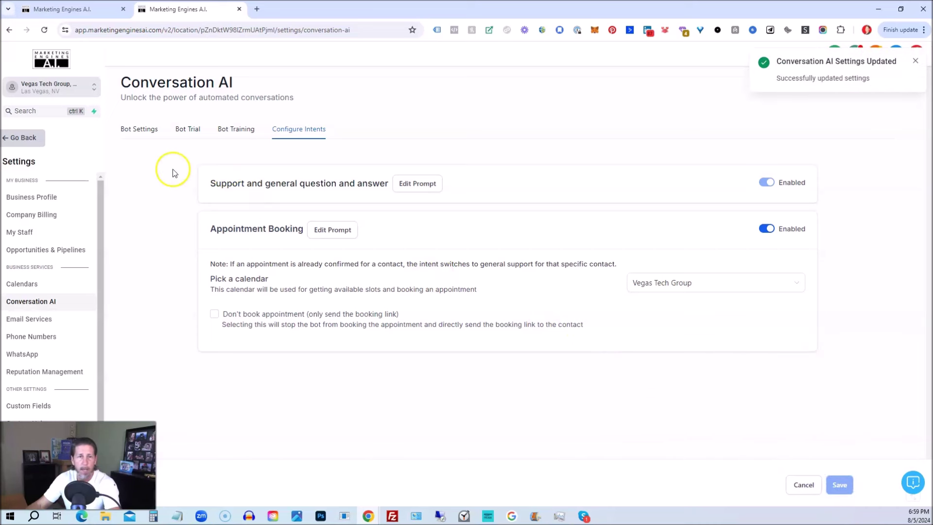
Step: Ask the trial chatbot "What is social posting as a service?" and give its answer a positive rating
click(184, 127)
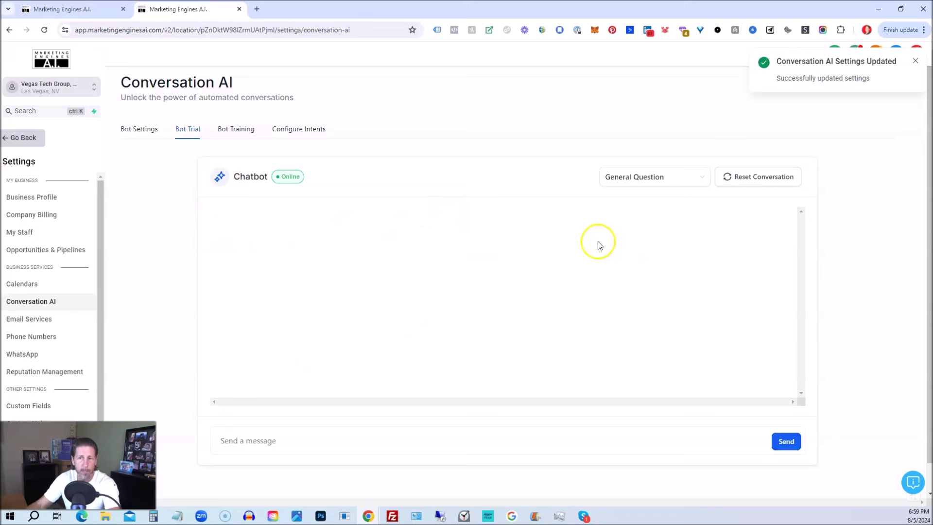
click(234, 441)
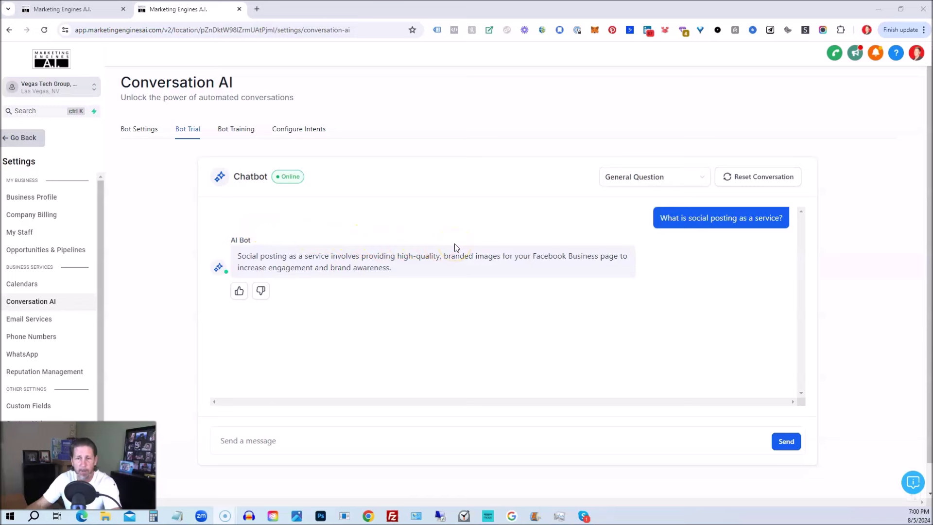
click(239, 292)
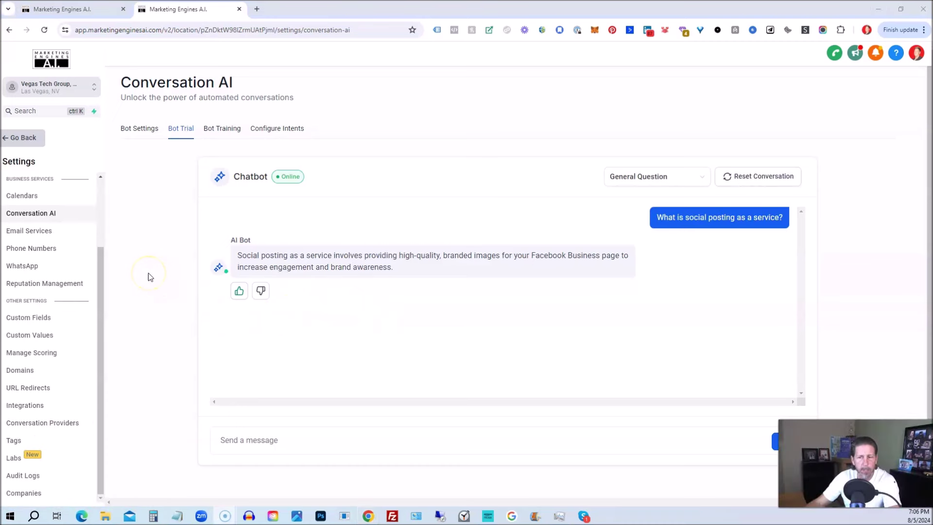
Step: Leave the settings and open the sub-account's Live Chat website widget for editing
click(21, 138)
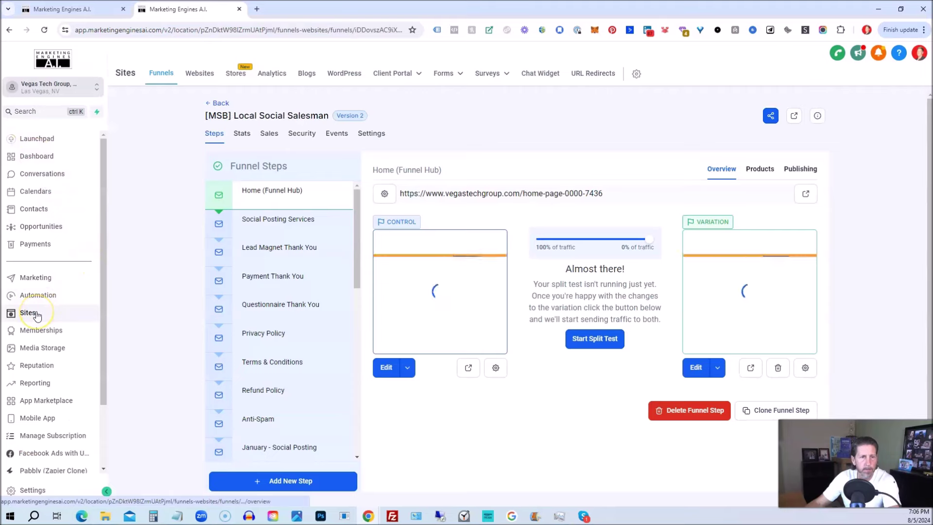
click(539, 74)
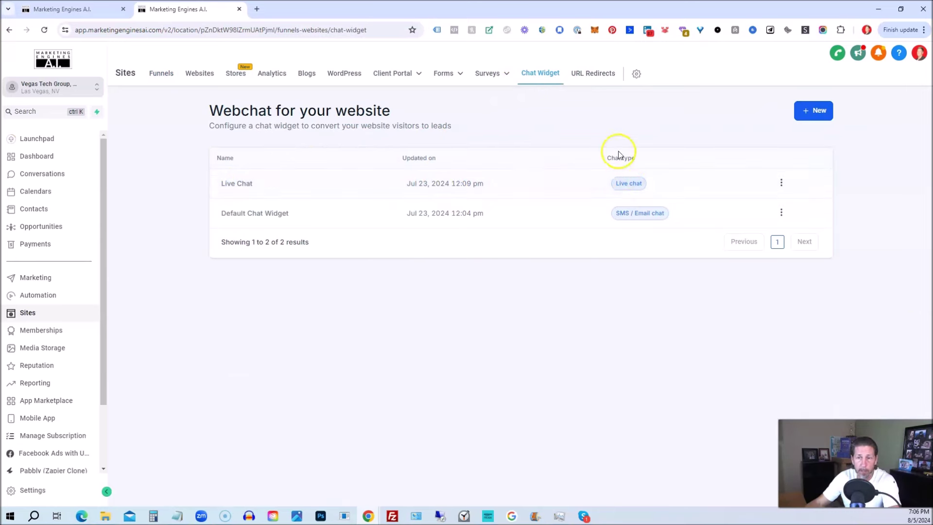
click(781, 184)
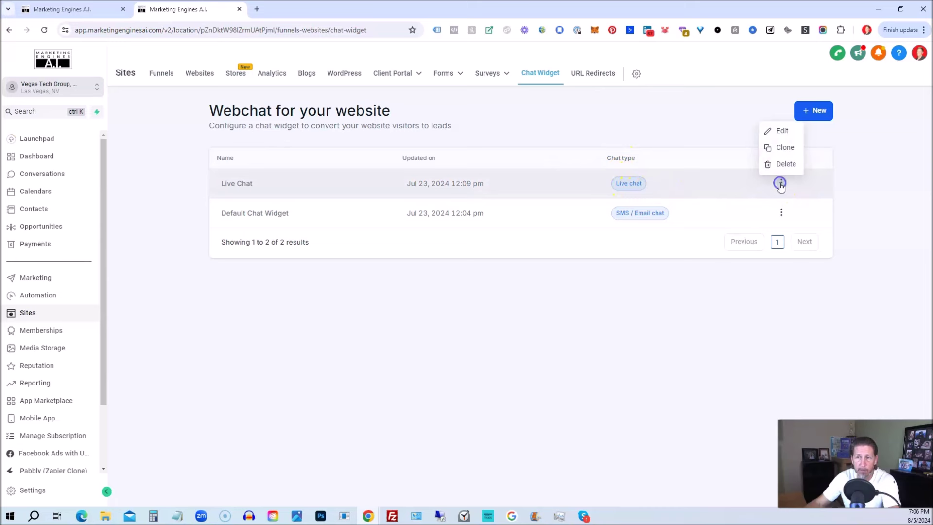
click(779, 132)
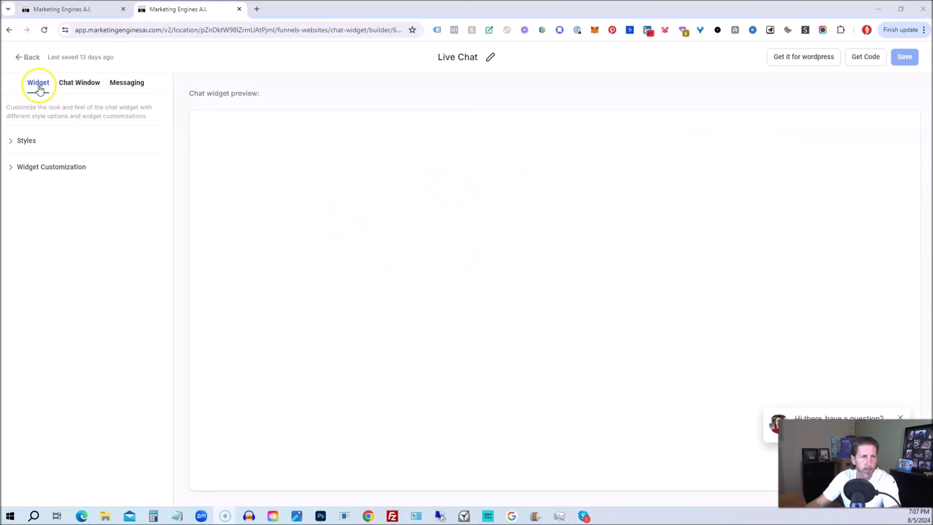
Step: Review the Live Chat widget's chat window title and intro settings and its messaging options
click(75, 83)
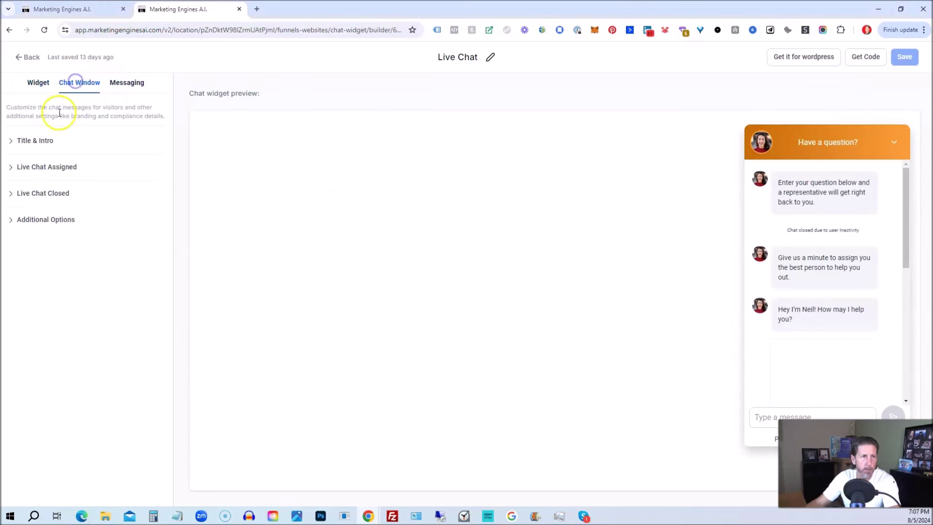
click(10, 142)
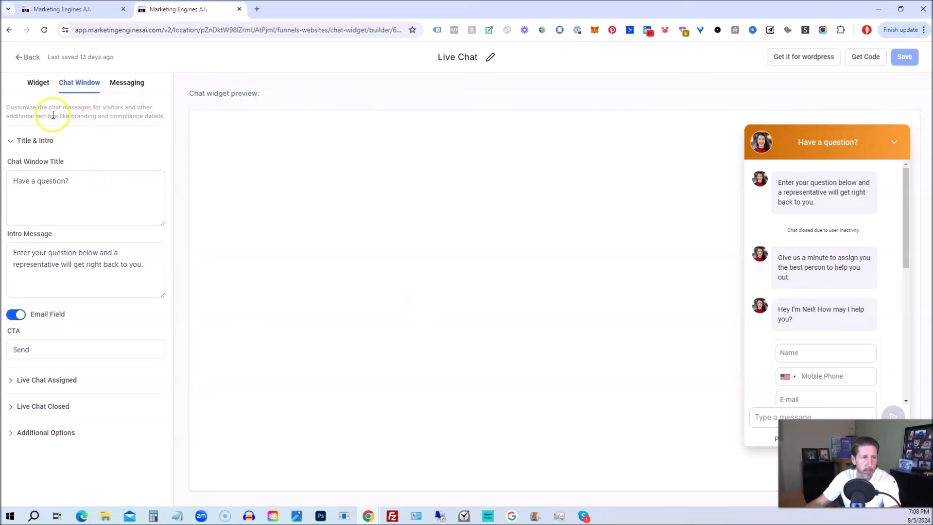
click(16, 140)
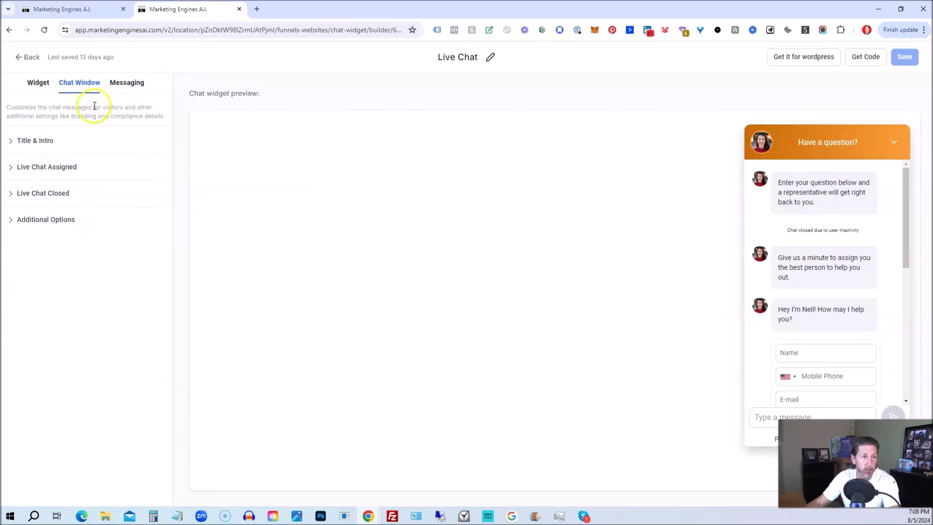
click(127, 83)
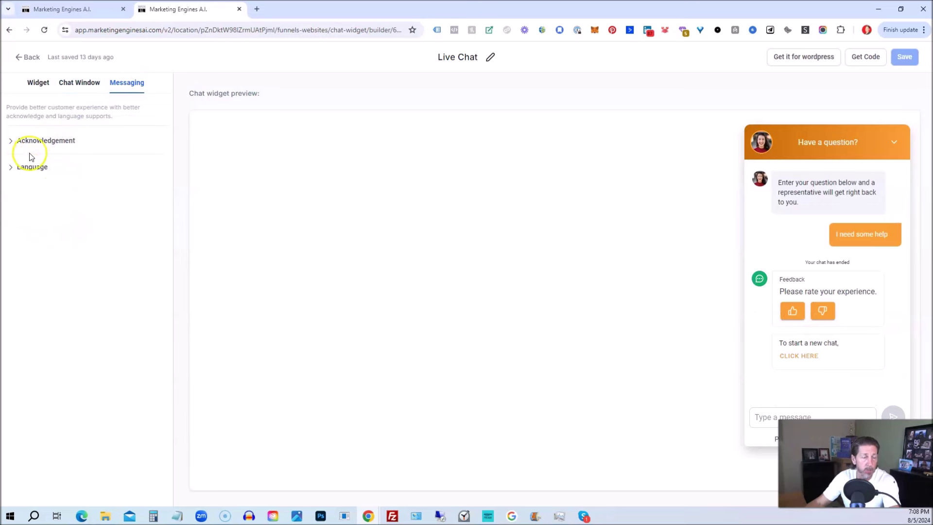
Step: Examine the Live Chat widget's style options, welcome messages, avatar, position and dimension settings
click(38, 85)
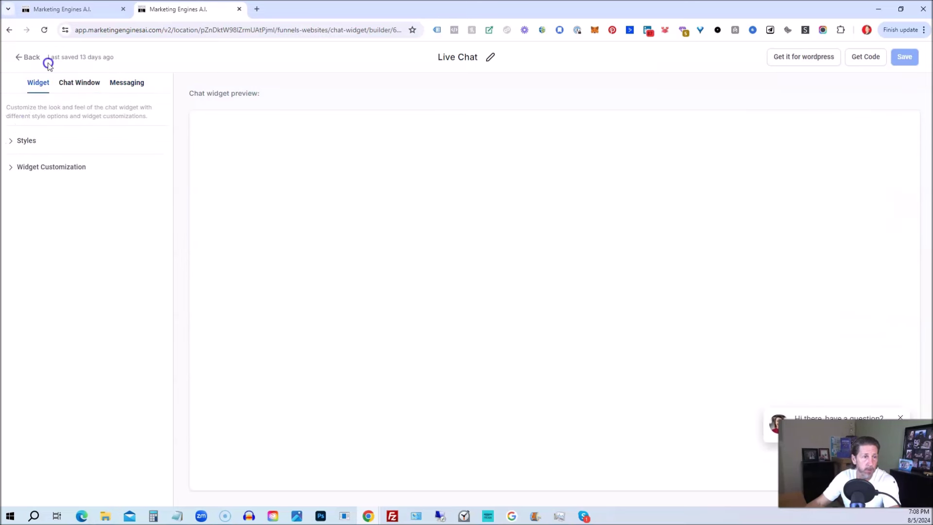
click(11, 141)
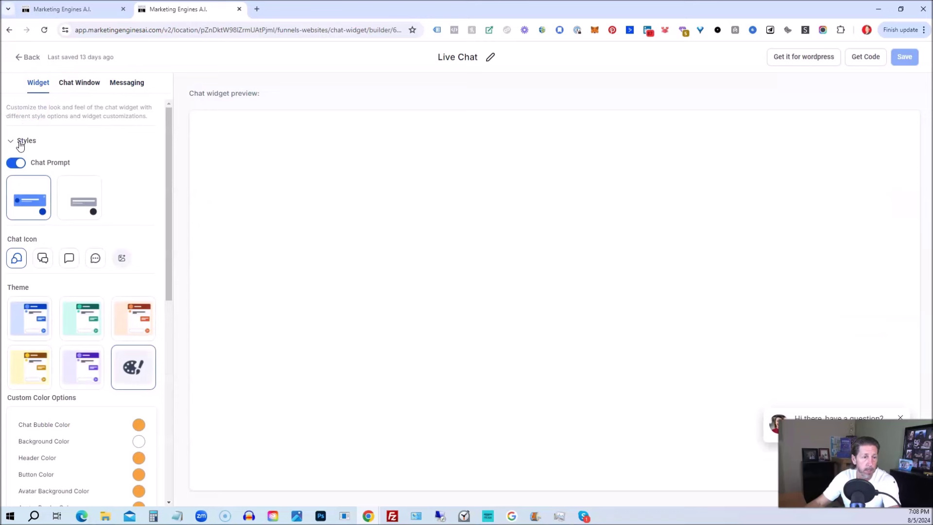
scroll(20, 146, down, 8)
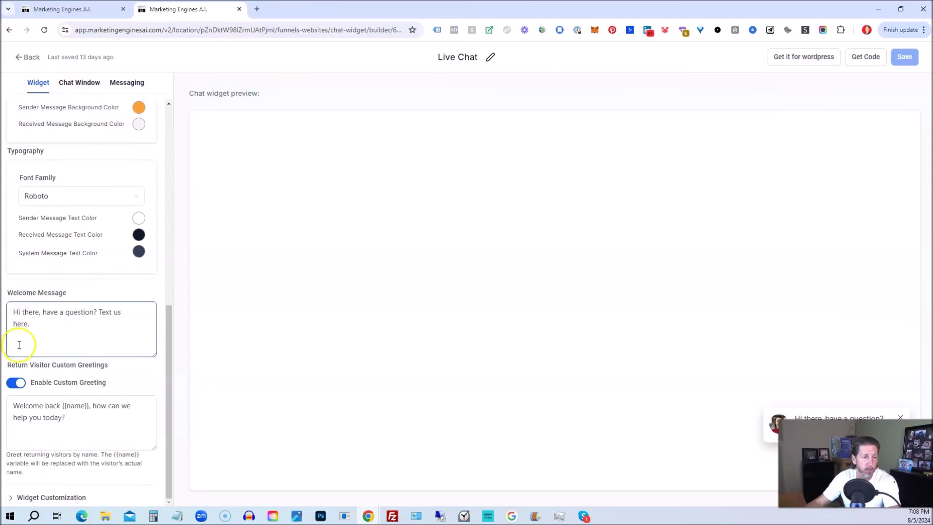
scroll(32, 302, up, 8)
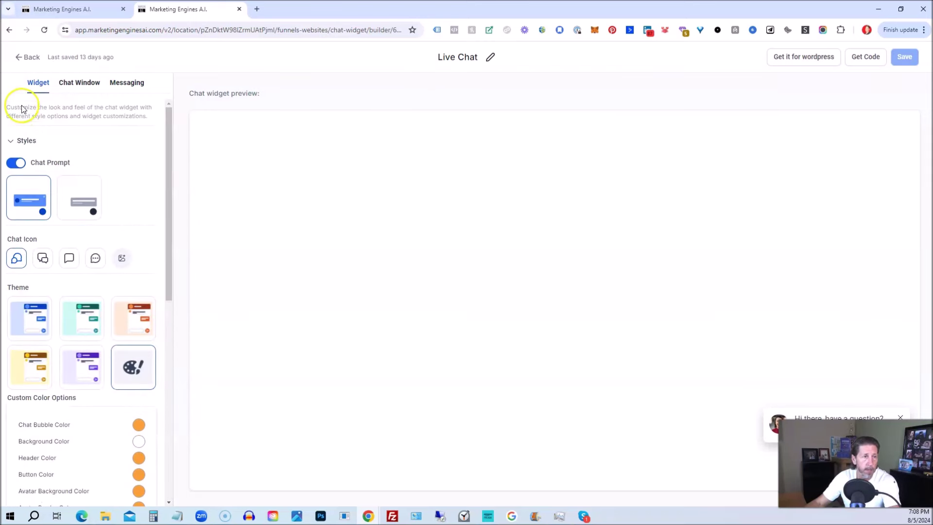
click(15, 140)
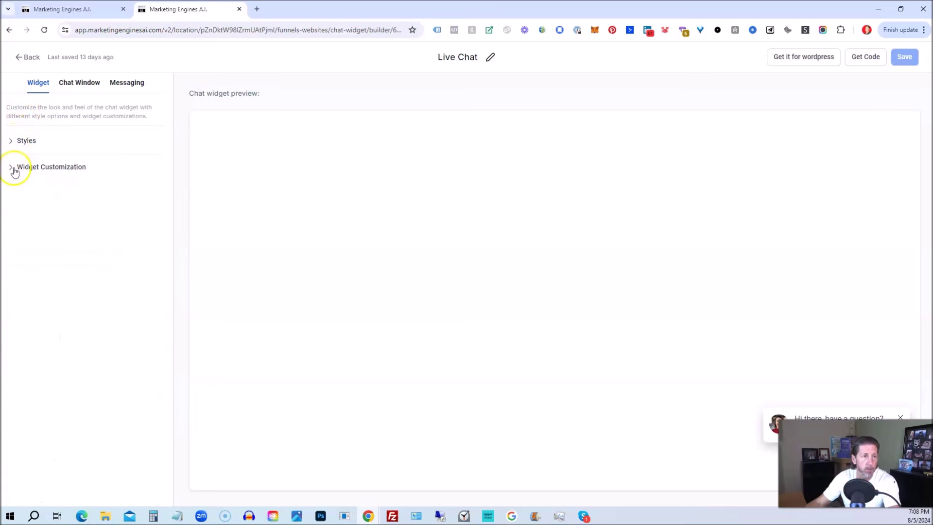
click(15, 168)
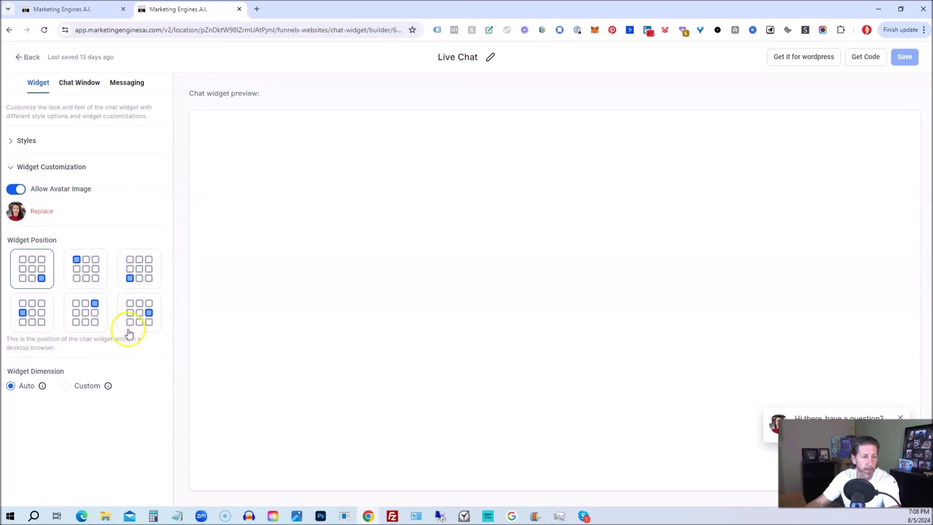
click(46, 167)
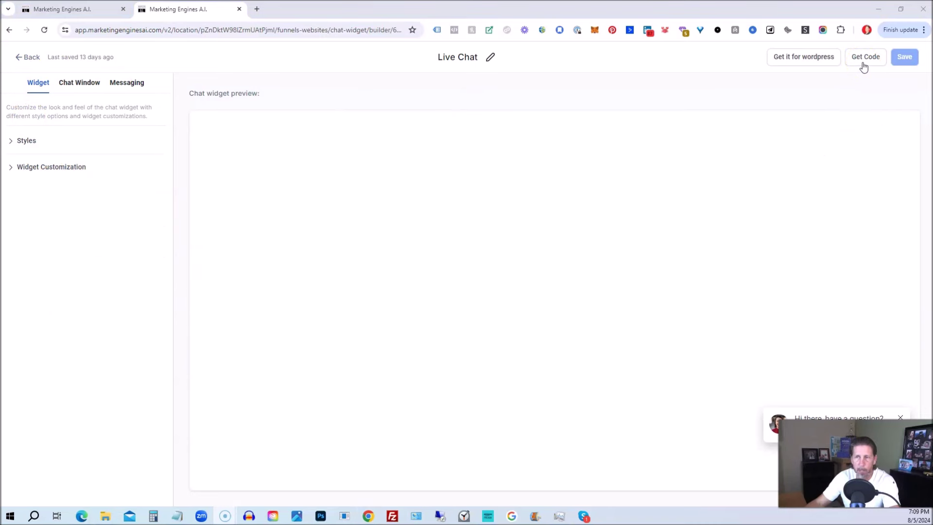
Step: Get the Live Chat widget's website embed code and select the entire script
click(863, 60)
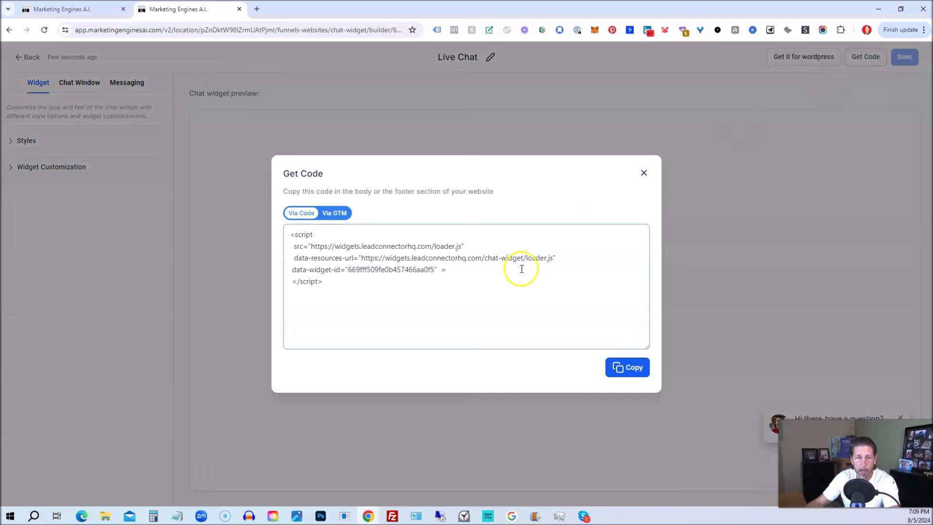
drag(333, 278, 281, 233)
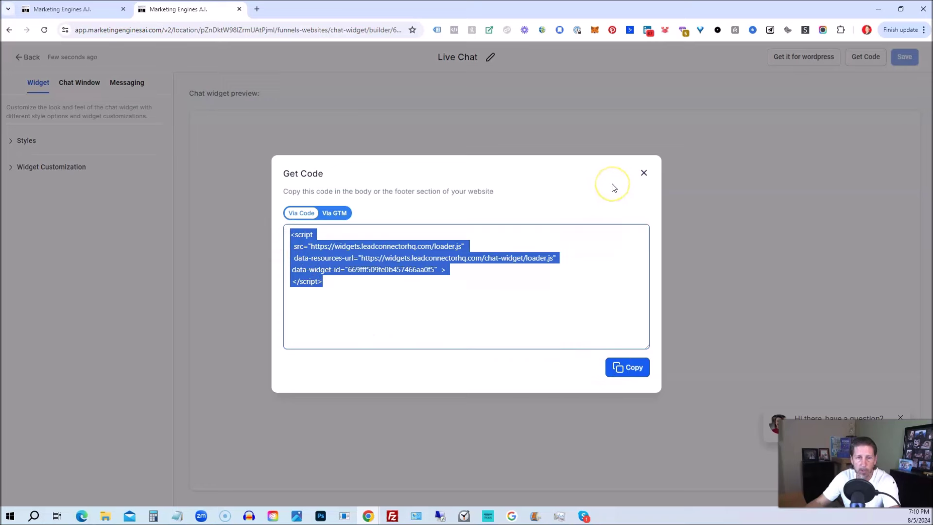
Step: Leave the Live Chat widget editor and open the settings of the [MSB] Local Social Salesman funnel in the VegasTechGroup.com folder
click(643, 174)
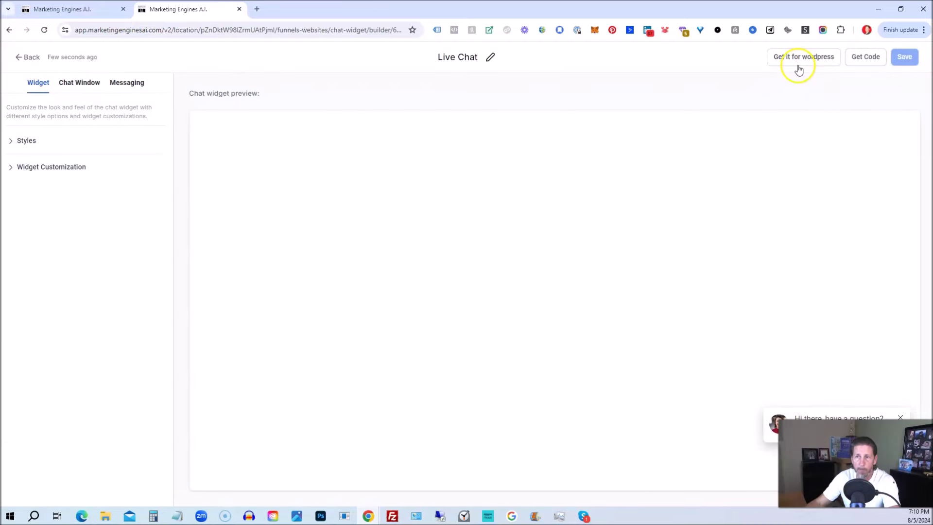
click(30, 59)
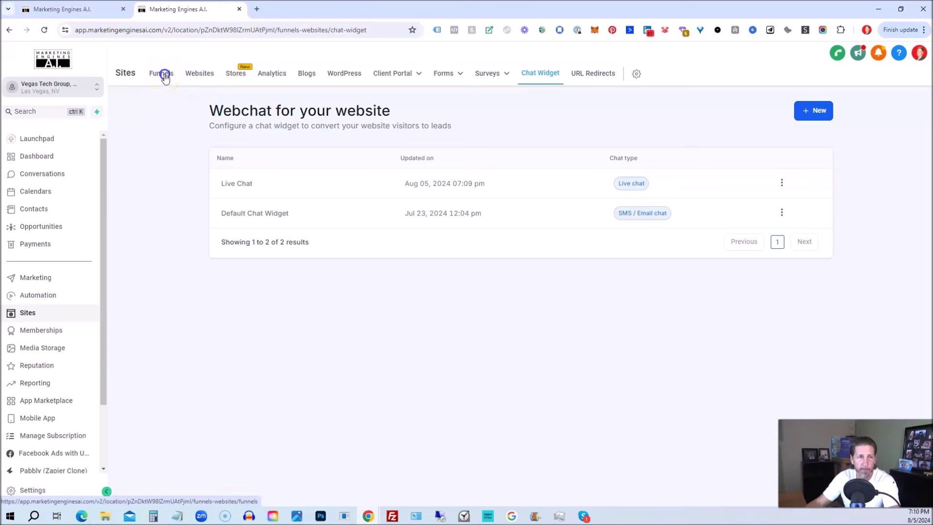
click(164, 74)
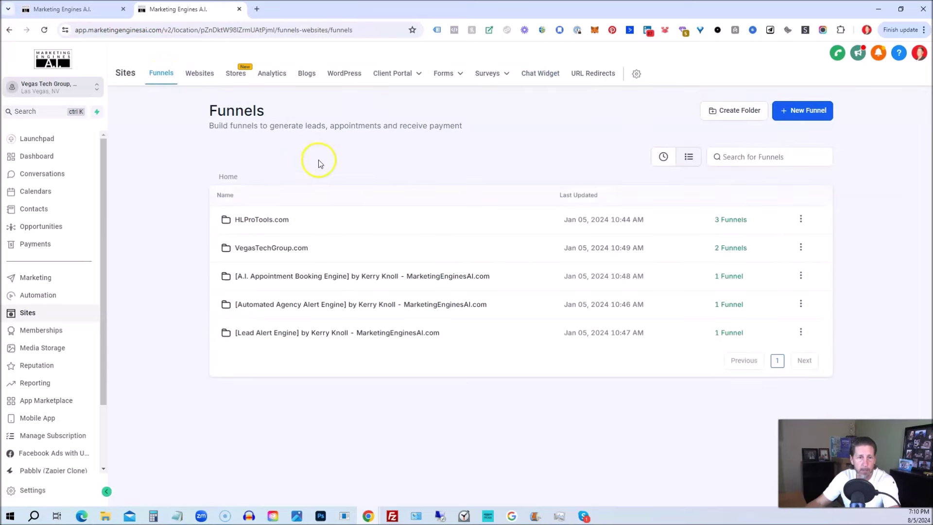
click(244, 250)
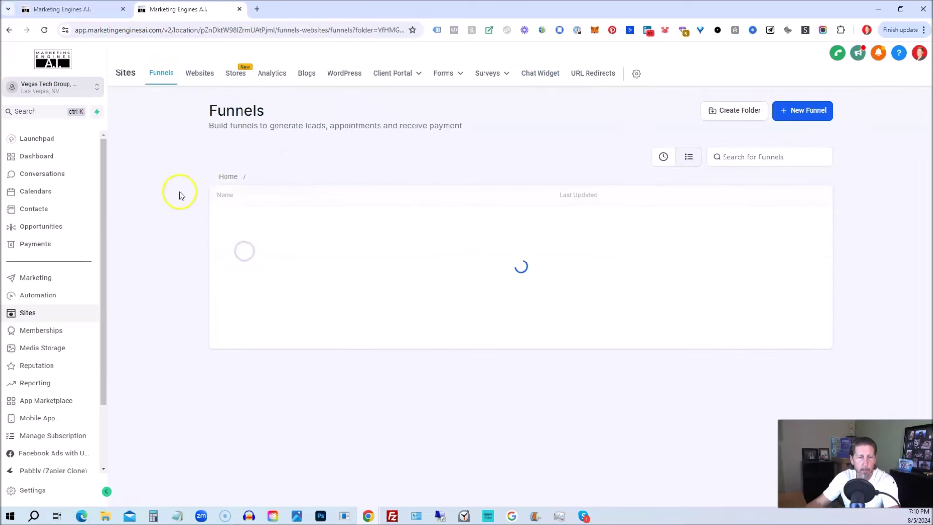
click(268, 249)
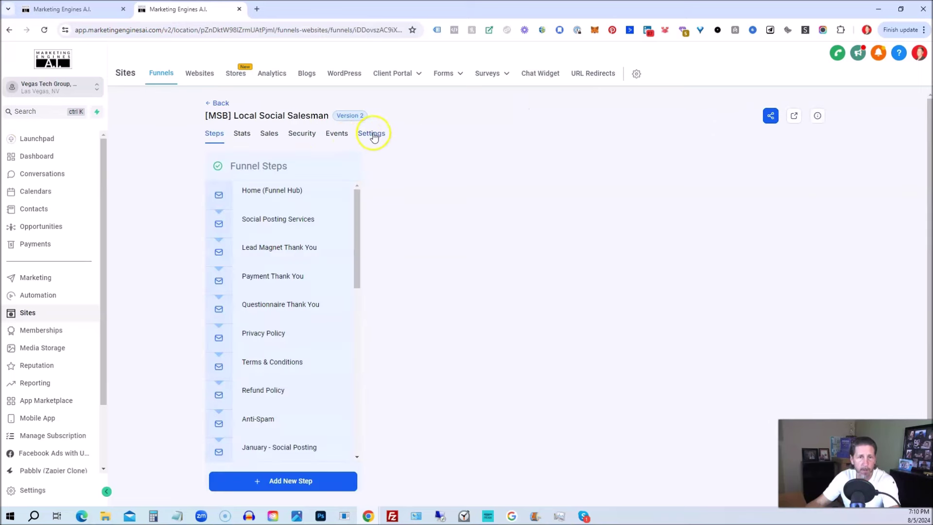
click(373, 136)
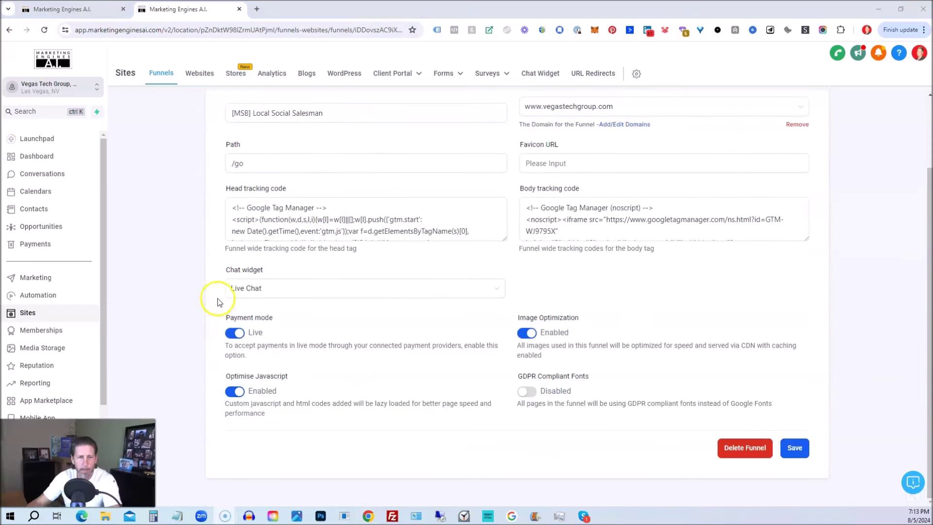
Step: Switch the funnel's chat widget to None and select Live Chat again as its chat widget
click(236, 289)
click(238, 308)
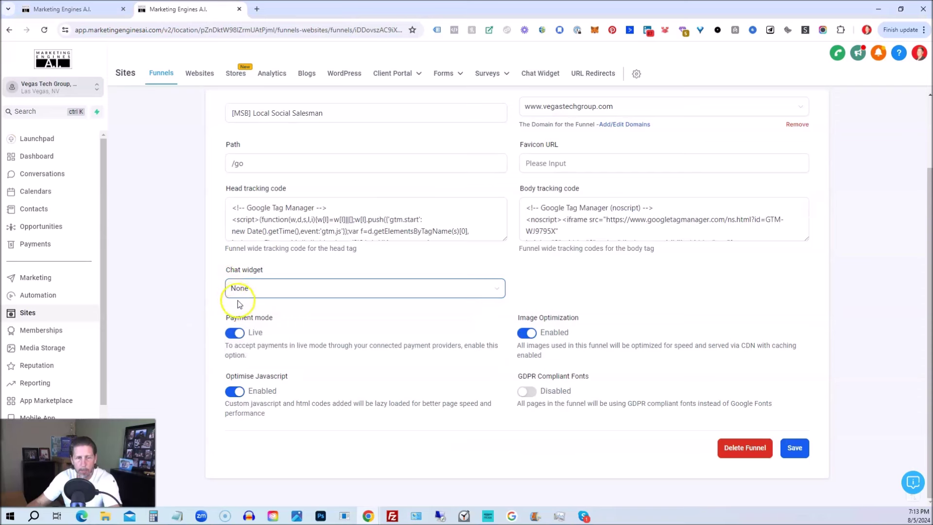
click(236, 288)
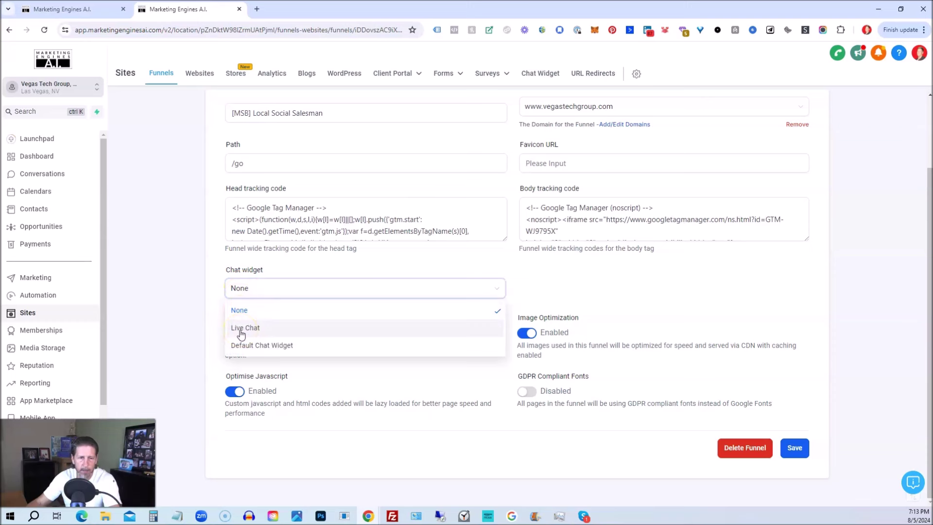
click(241, 328)
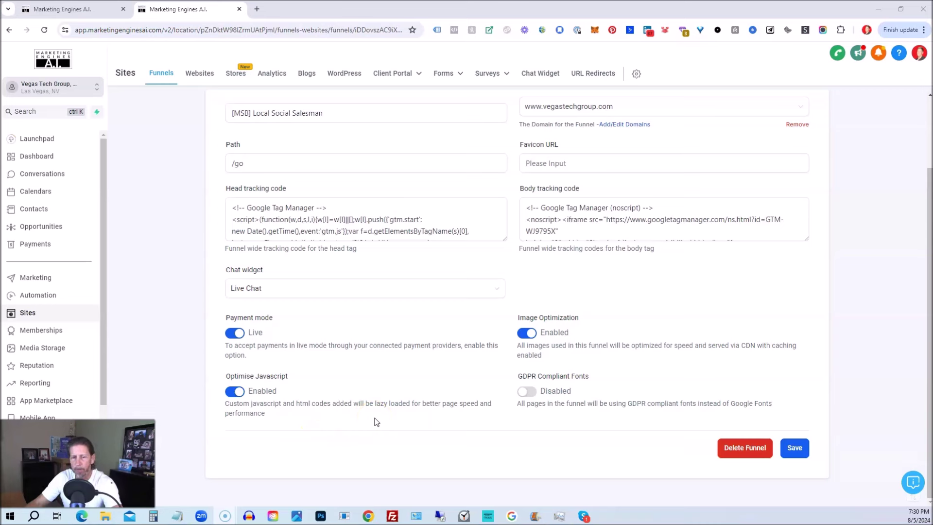
click(221, 477)
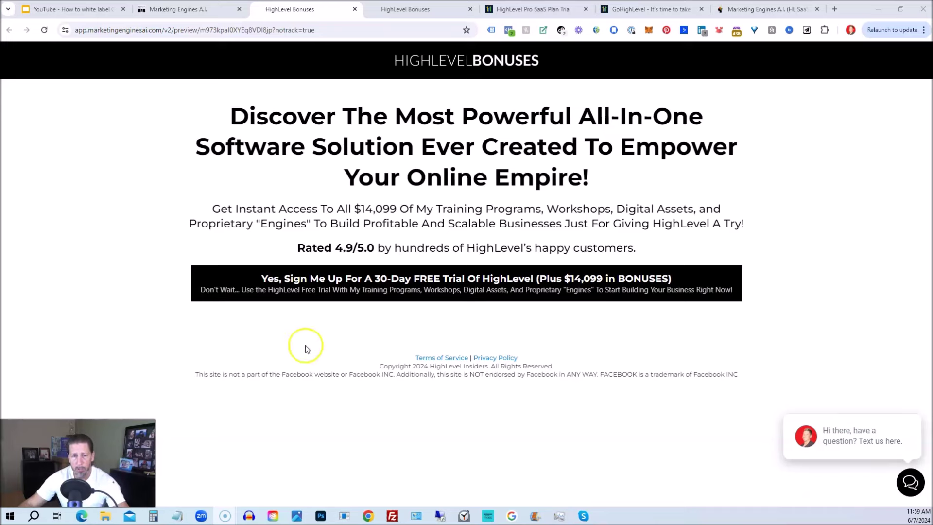
Step: View the HighLevel Bonuses 30-day free trial sign-up form, and read the full bonuses page down to its training programs
click(347, 294)
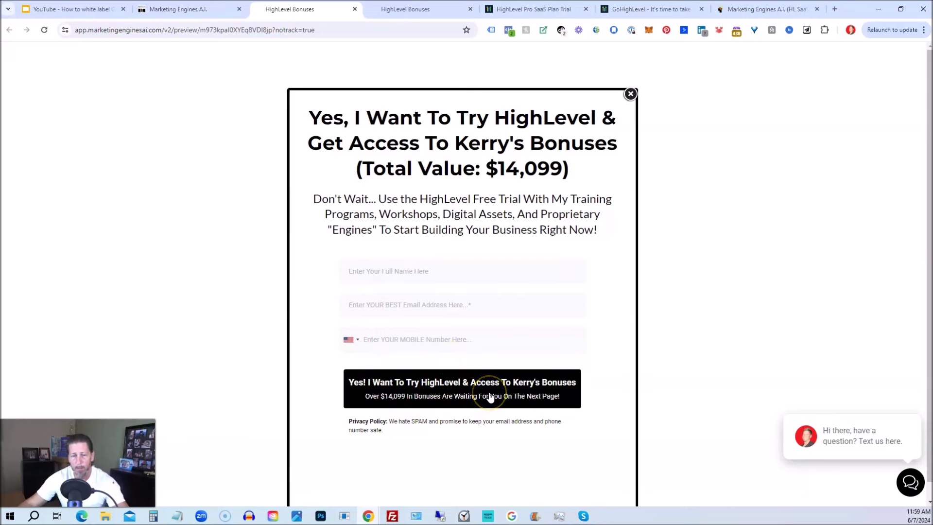
click(417, 9)
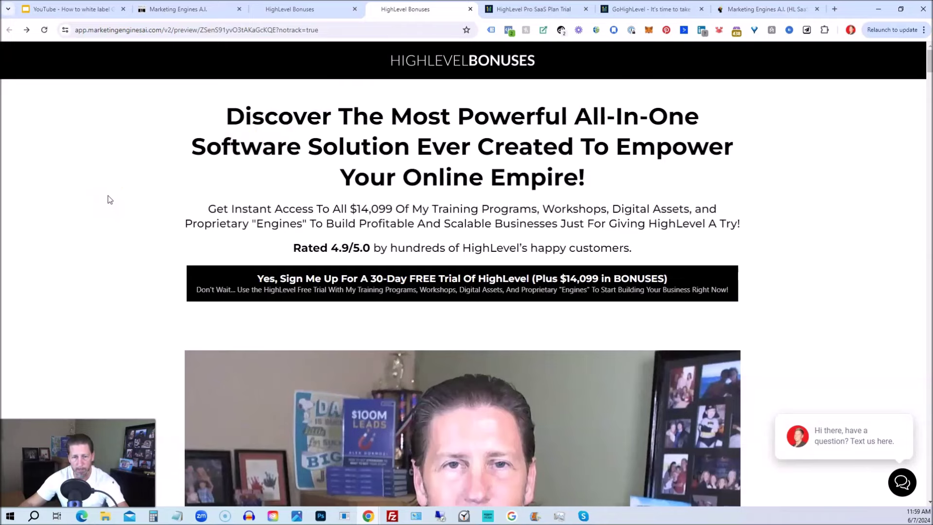
scroll(108, 196, down, 5)
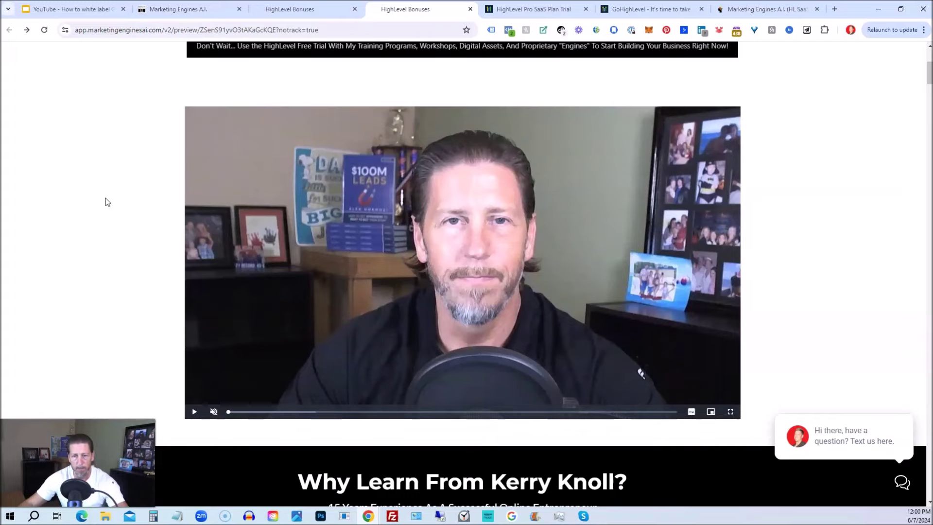
scroll(102, 199, down, 7)
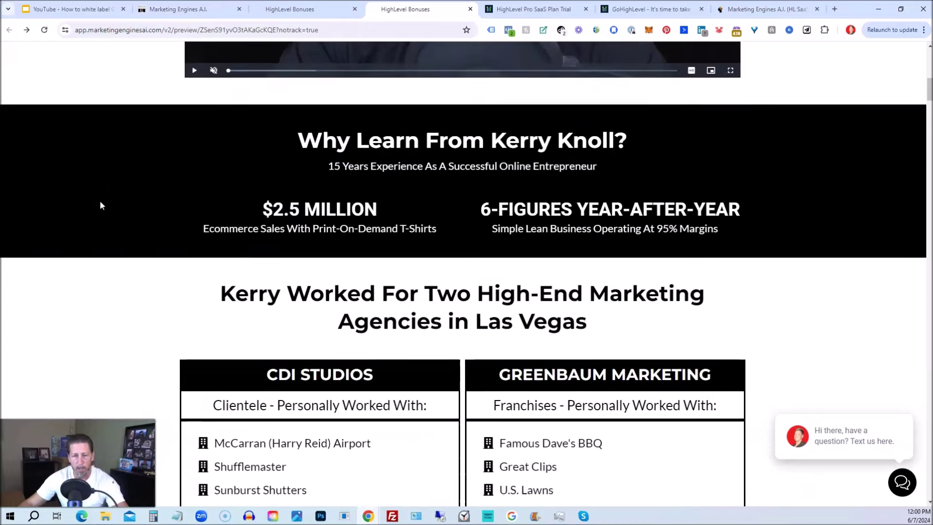
scroll(100, 202, down, 3)
scroll(98, 204, down, 6)
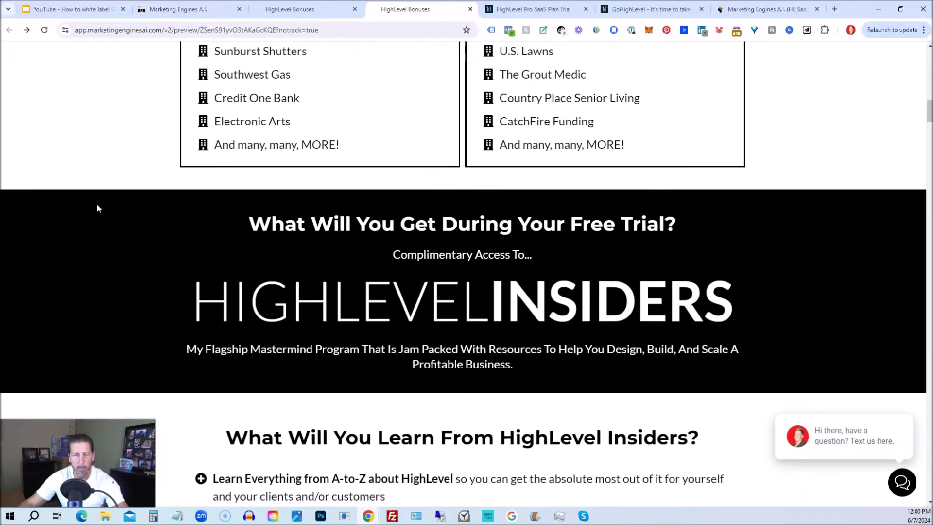
scroll(97, 208, down, 3)
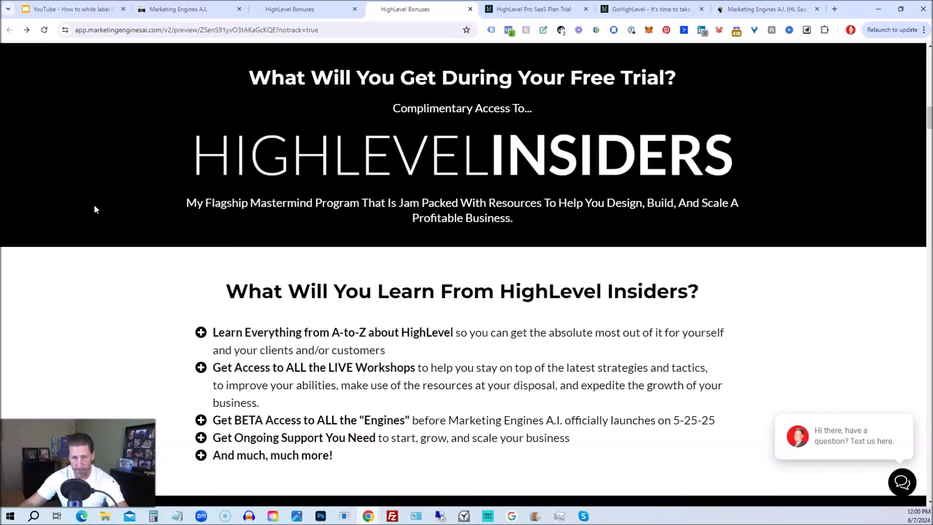
scroll(103, 238, down, 4)
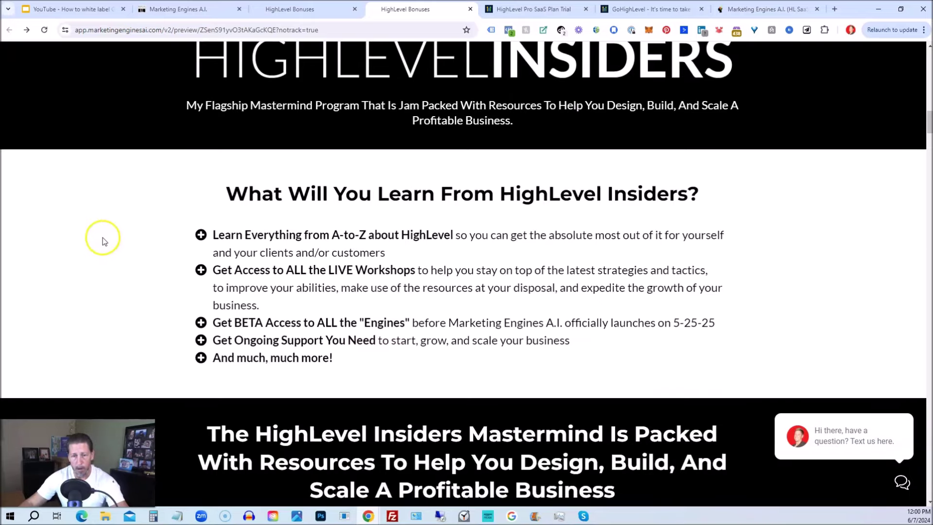
scroll(100, 242, down, 5)
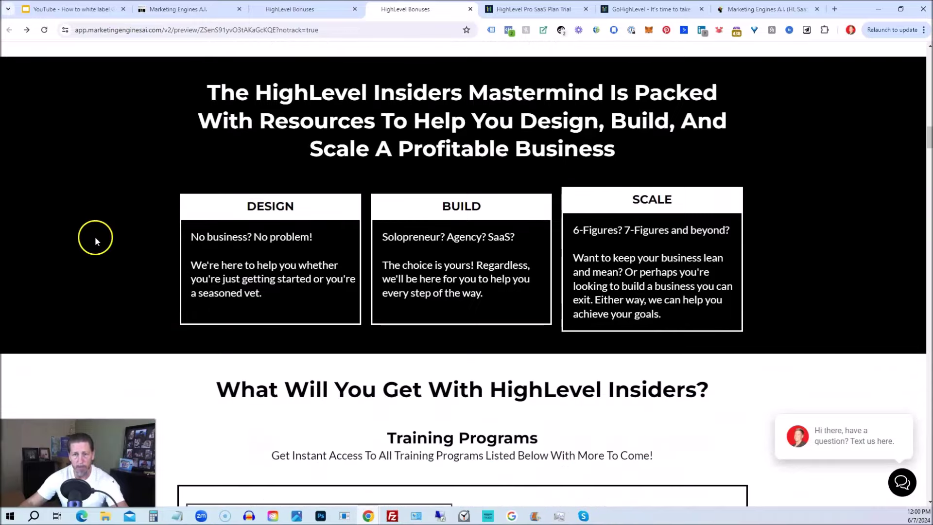
scroll(94, 236, down, 6)
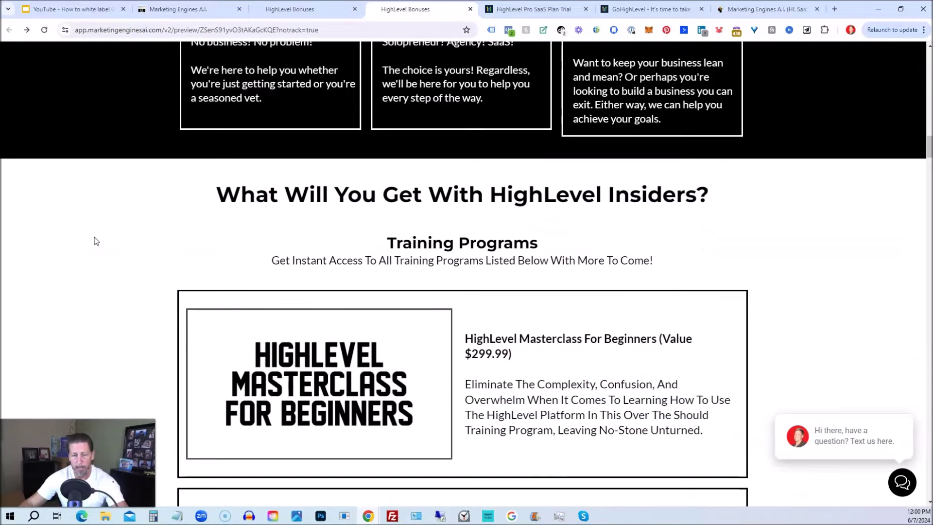
scroll(94, 241, down, 2)
click(94, 241)
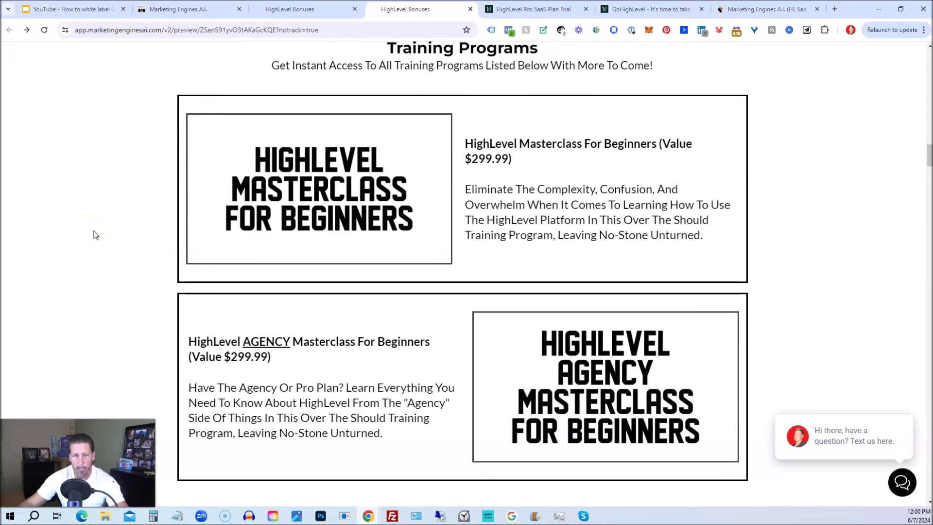